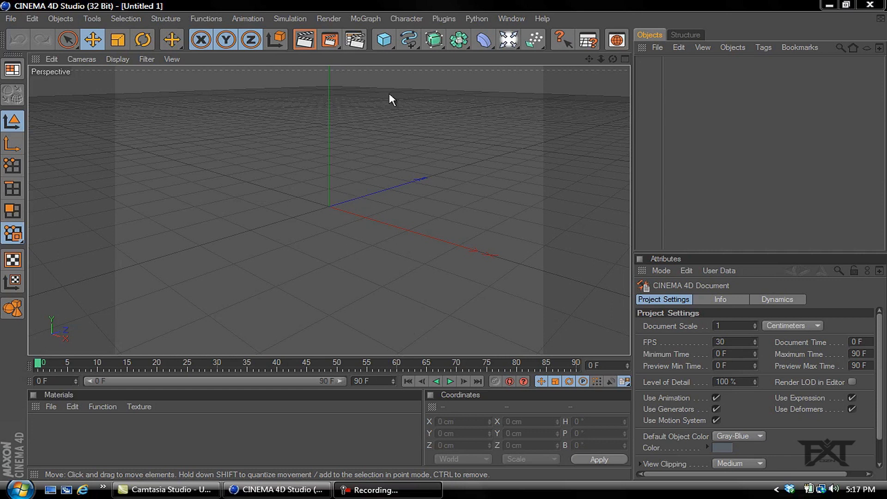
- Set the render output to 1280 x 720 with frames 0 to 90
click(355, 39)
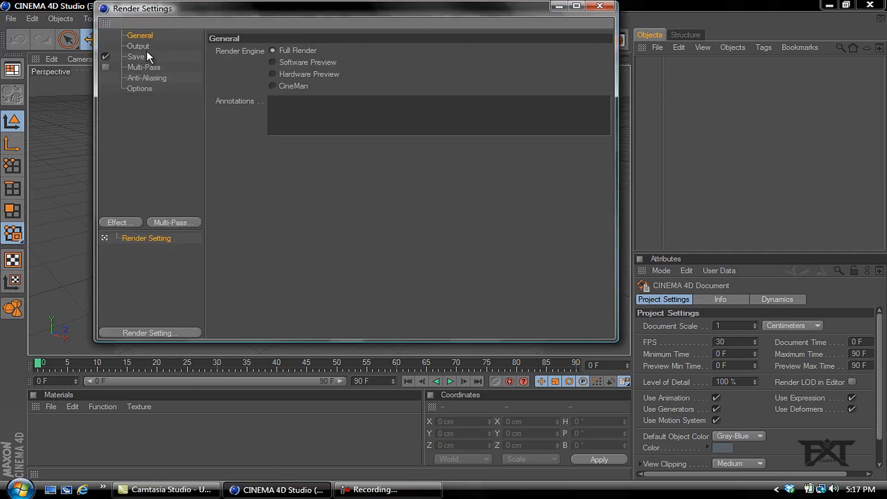
click(138, 46)
drag(302, 61, 273, 63)
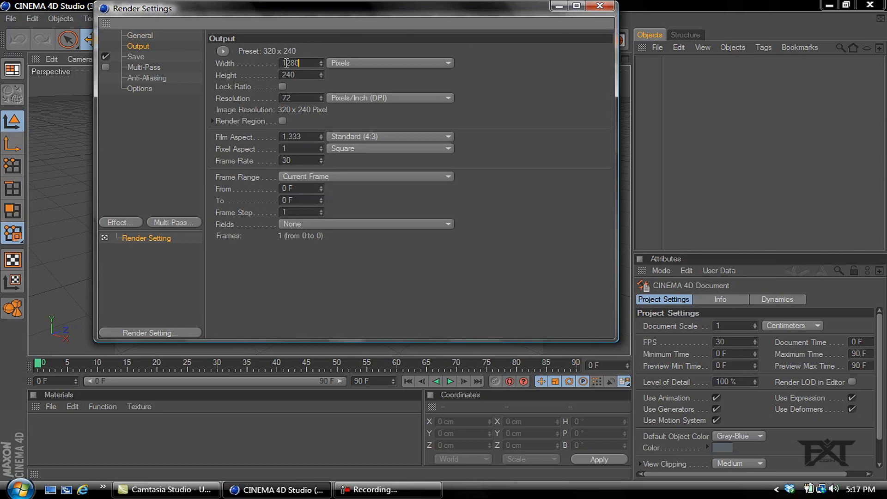
drag(300, 74, 271, 84)
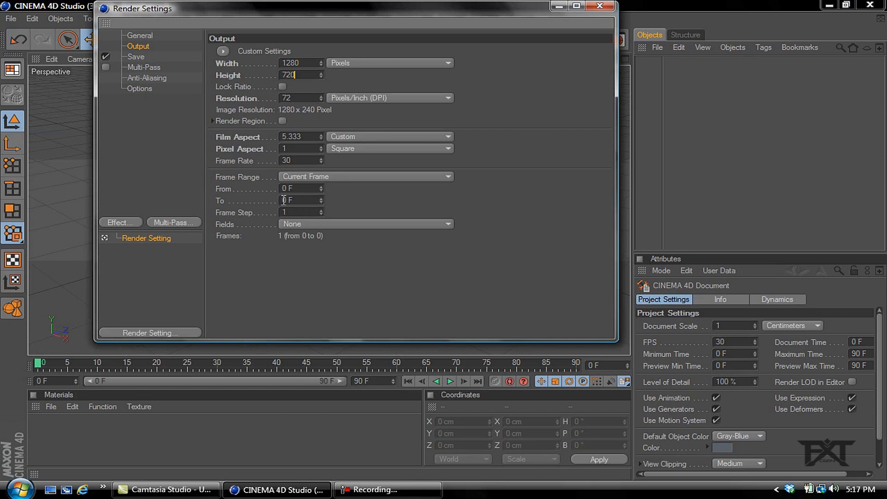
click(283, 200)
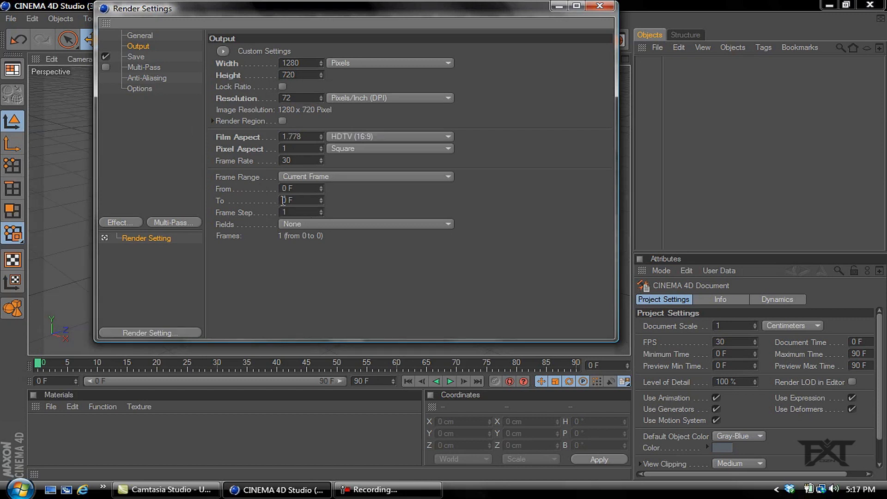
- Save the render as a QuickTime Movie named jbjb on the Desktop, then close Render Settings
click(136, 57)
click(382, 91)
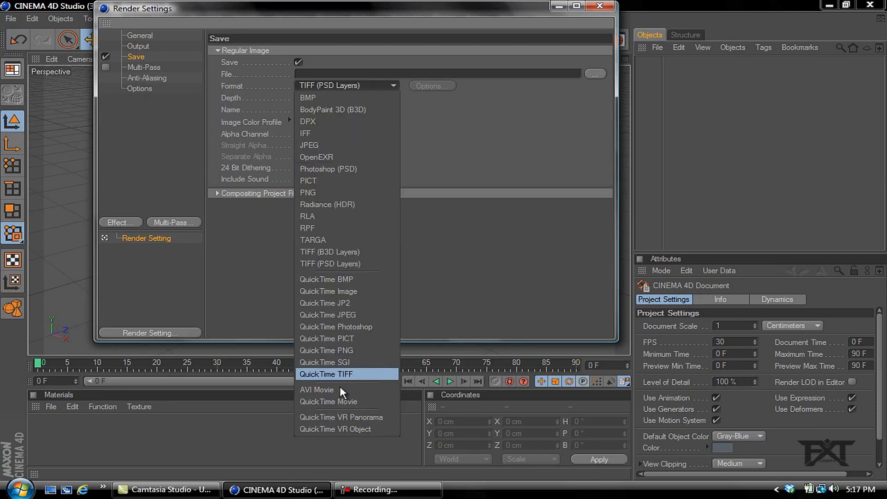
click(351, 403)
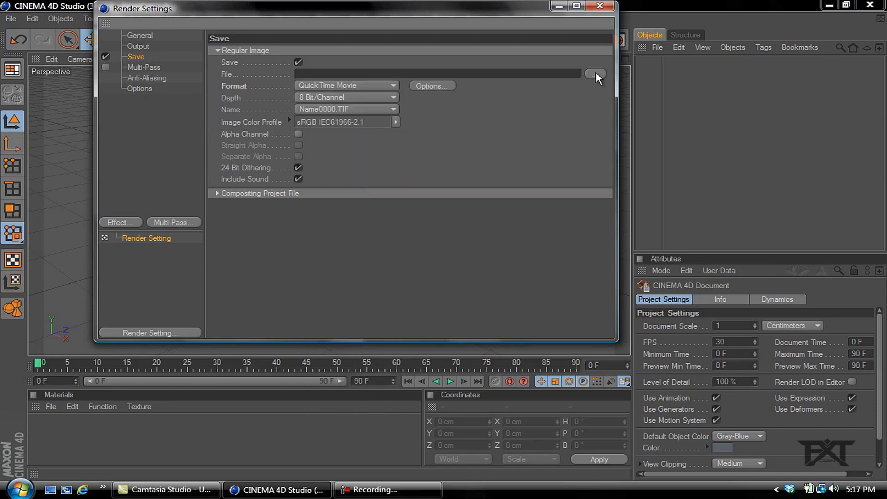
click(594, 75)
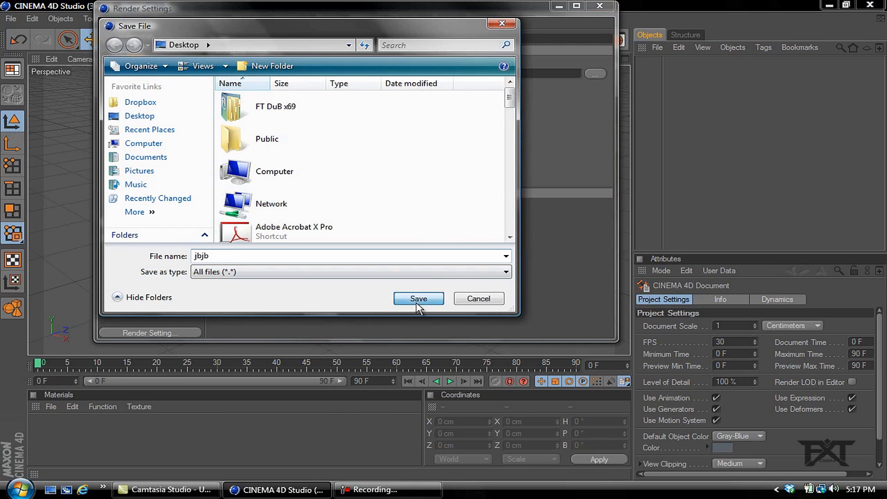
click(417, 301)
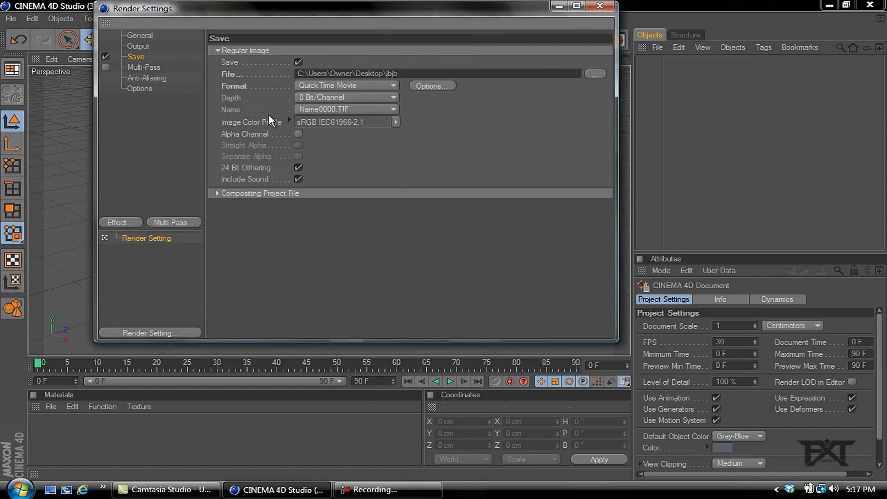
click(602, 7)
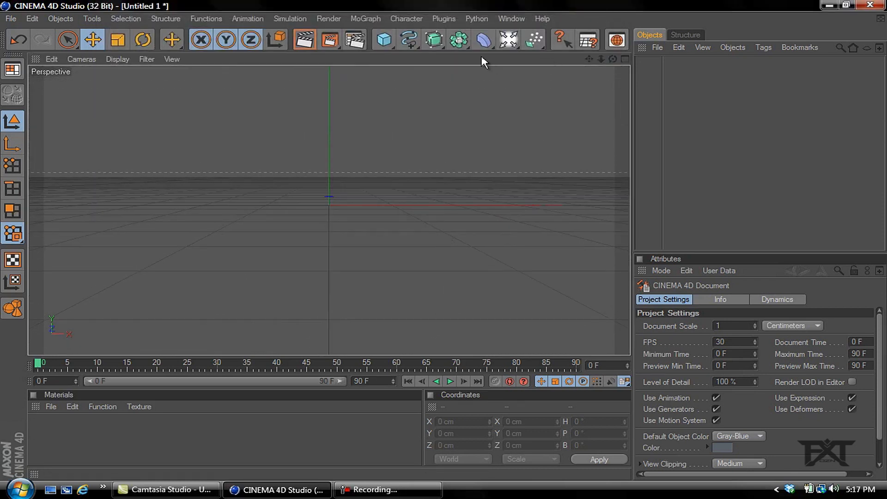
- Add a Text spline and change its text to FTDuB
click(409, 48)
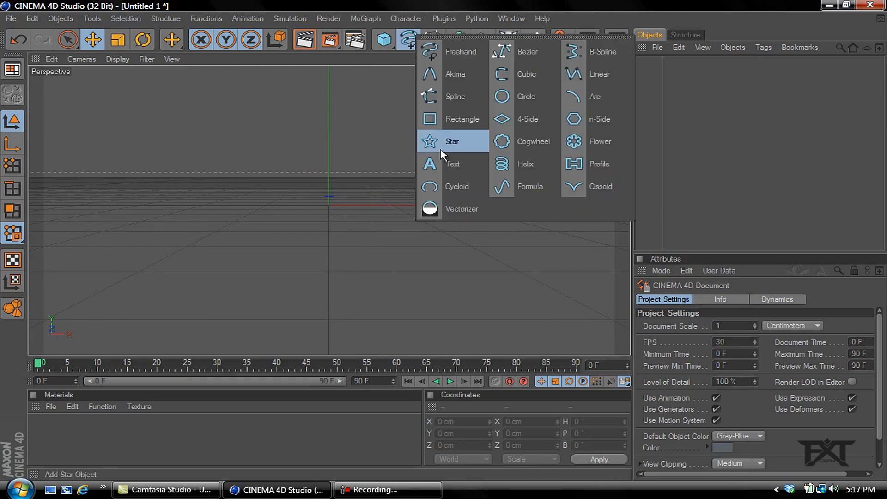
click(455, 169)
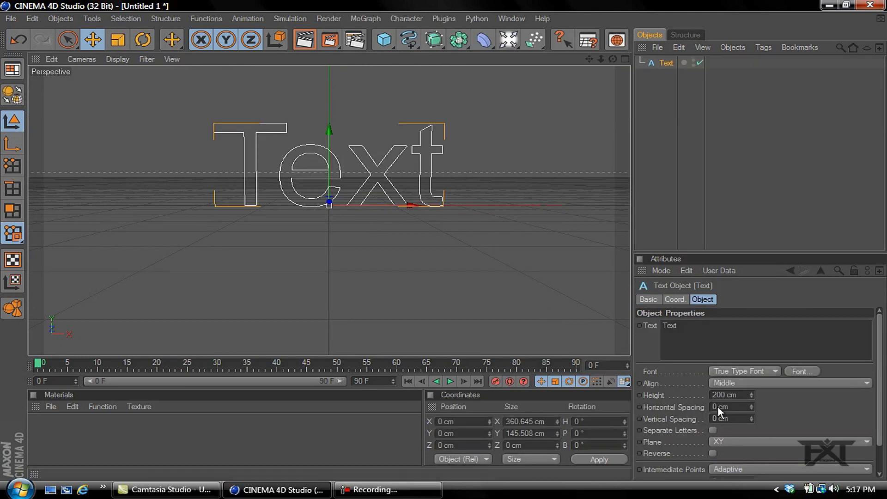
drag(685, 325, 663, 325)
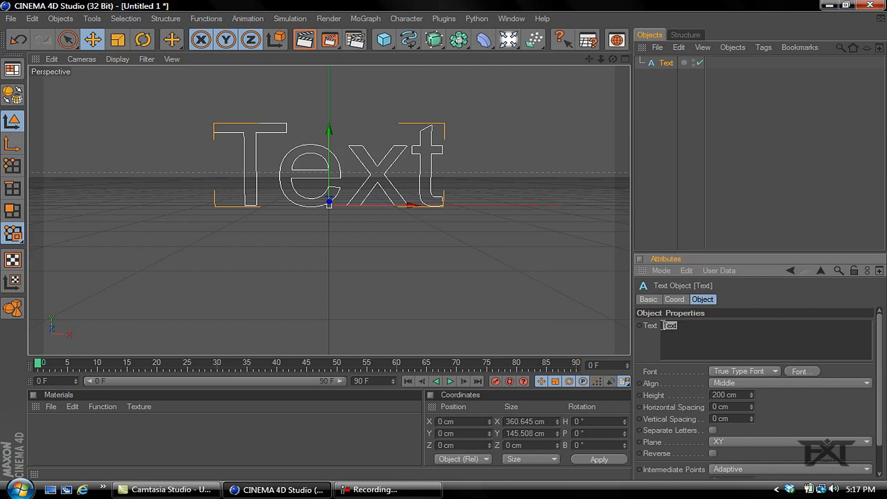
text(FTDuB)
- Set the text spline's font to Arista
click(805, 371)
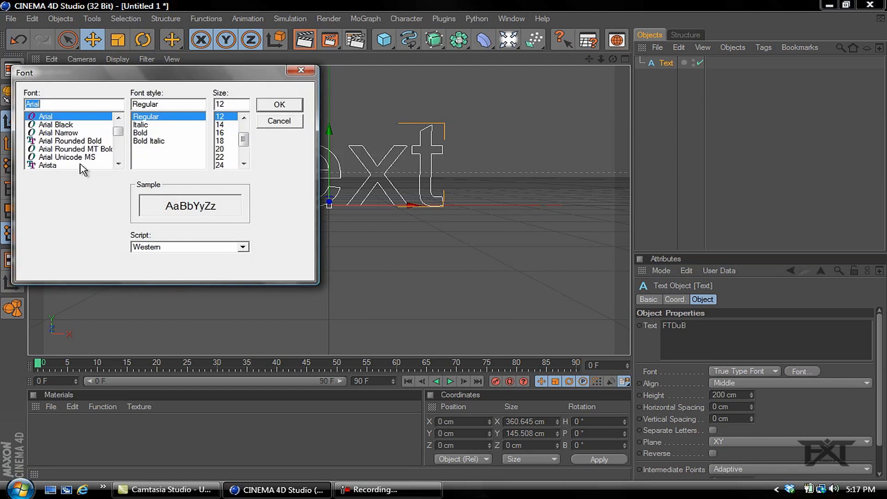
click(51, 166)
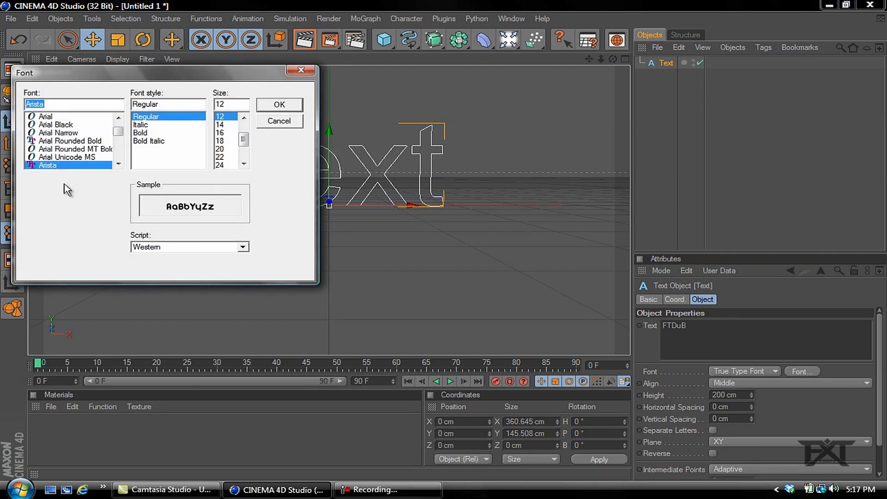
click(284, 106)
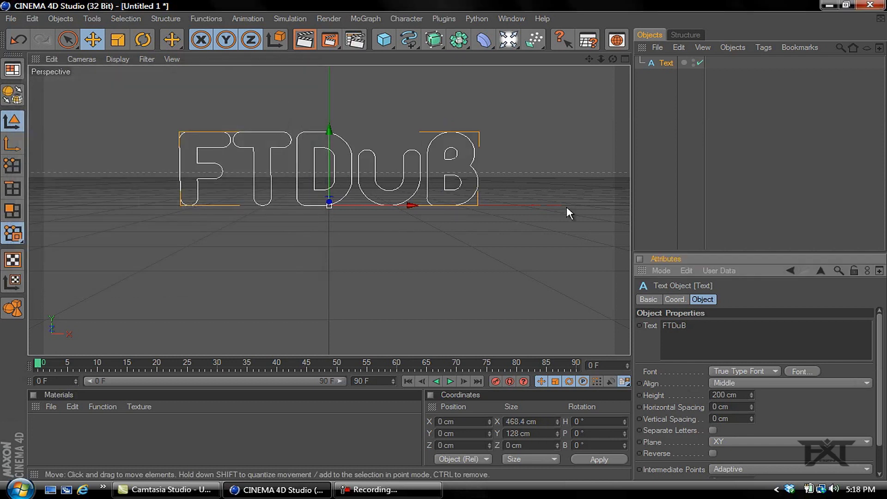
click(408, 40)
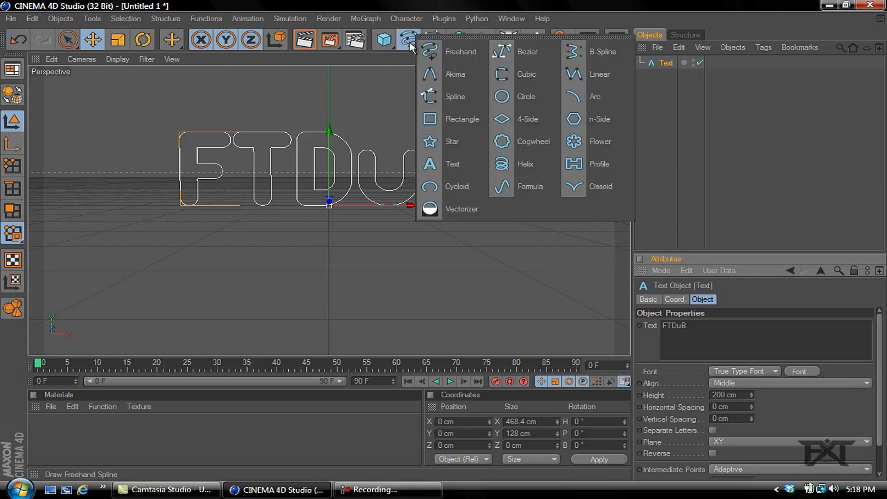
- Add a Rectangle spline and make it 4 cm wide and 4 cm high
click(454, 122)
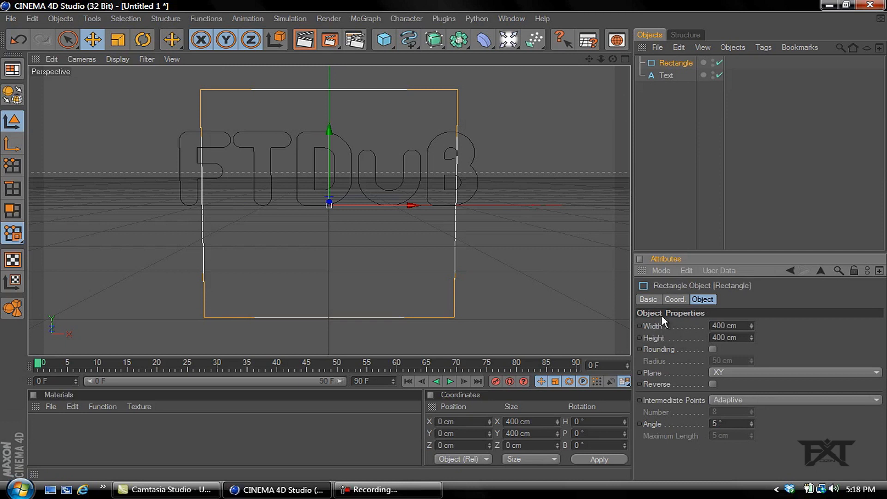
double_click(726, 324)
text(4)
double_click(725, 337)
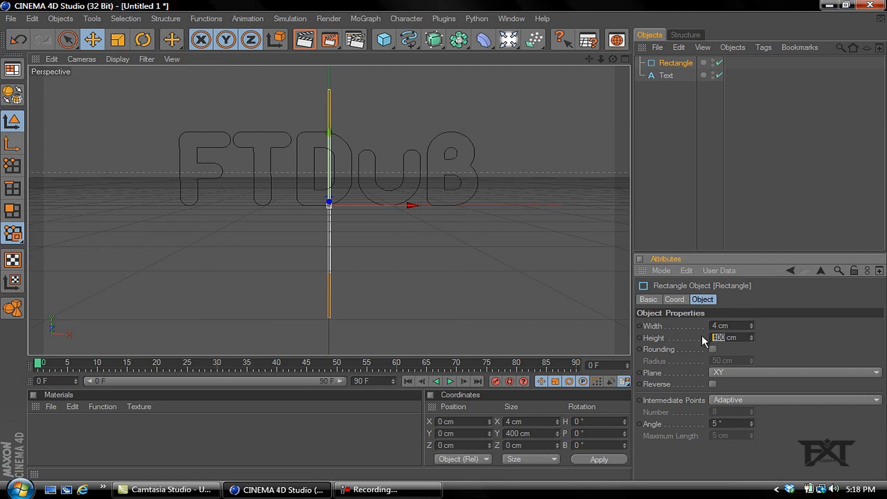
text(4)
key(Return)
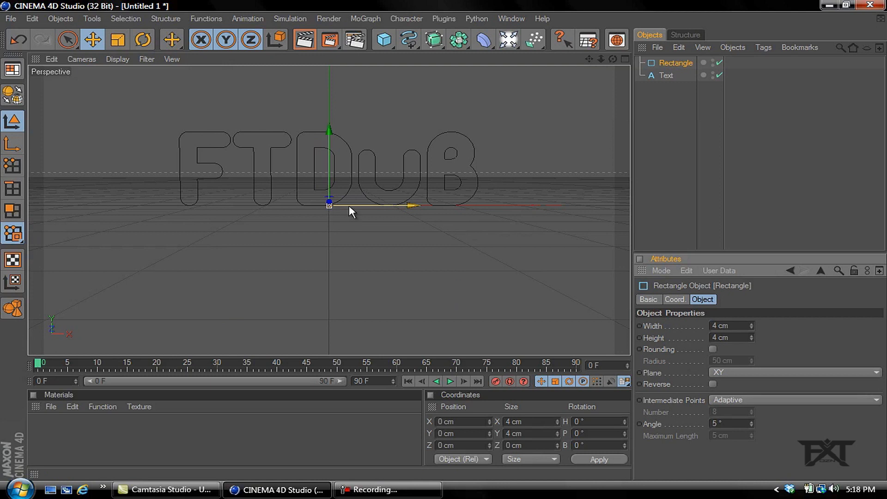
click(433, 41)
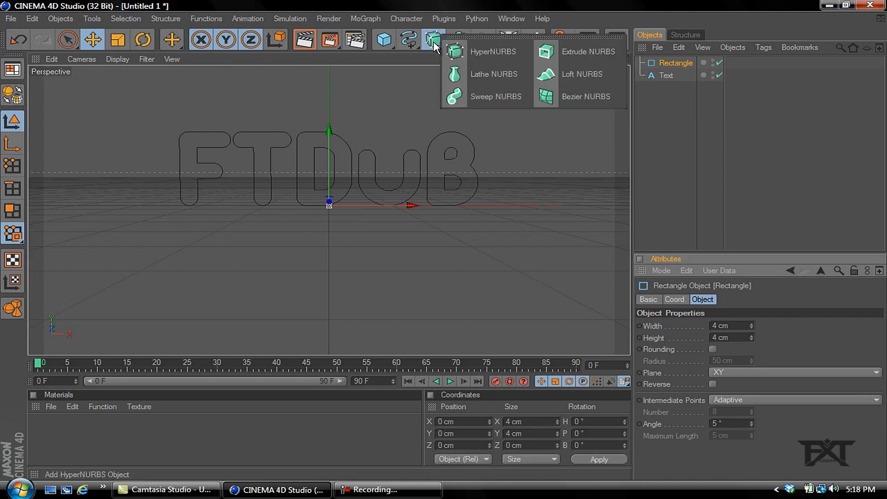
- Add a Sweep NURBS with the Text as path, the Rectangle as profile, and 2 cm rounding
click(490, 97)
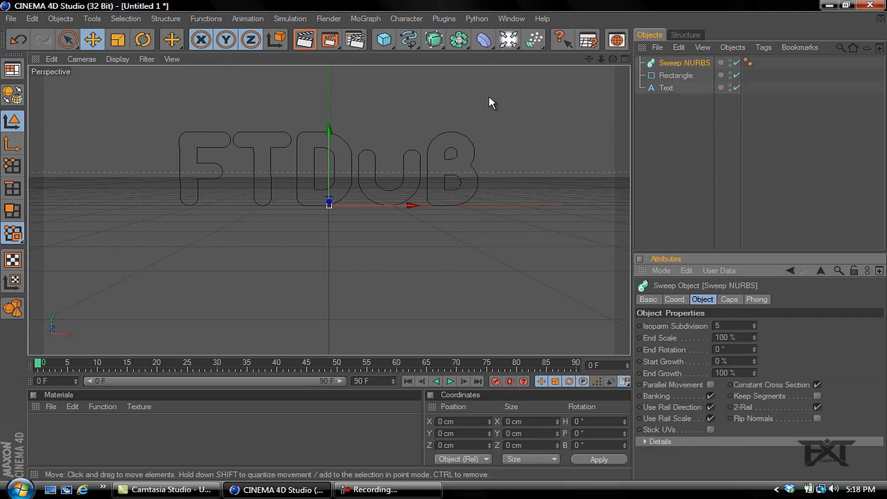
drag(668, 92, 679, 63)
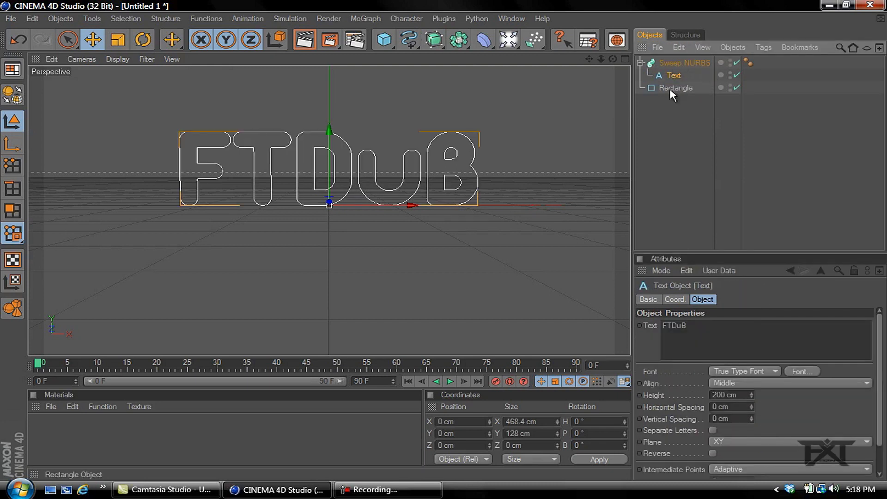
drag(679, 90, 681, 69)
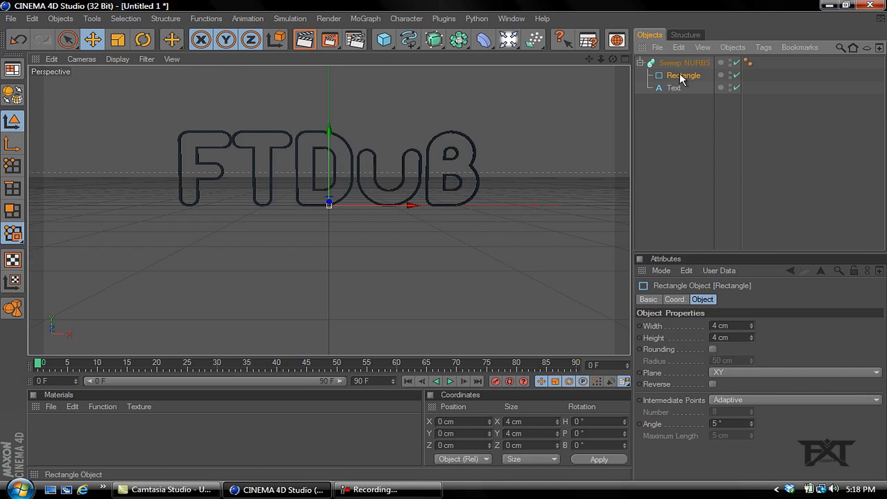
click(712, 349)
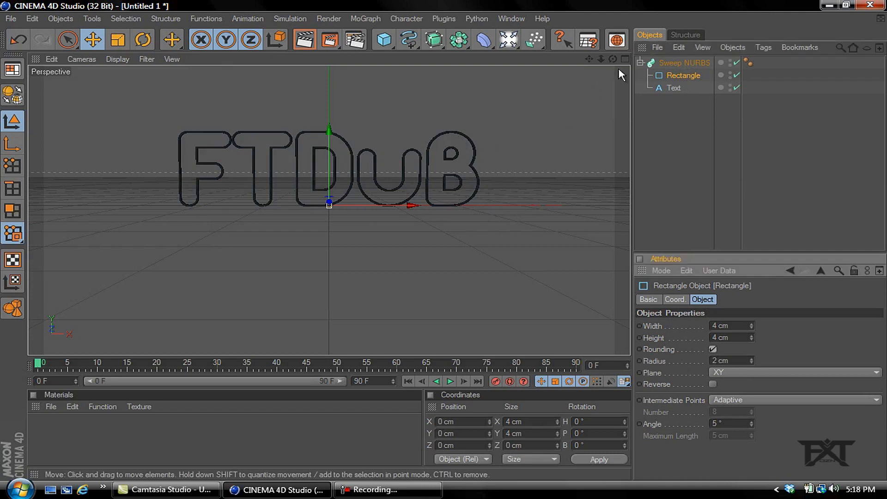
alt+middle_drag(444, 254, 444, 239)
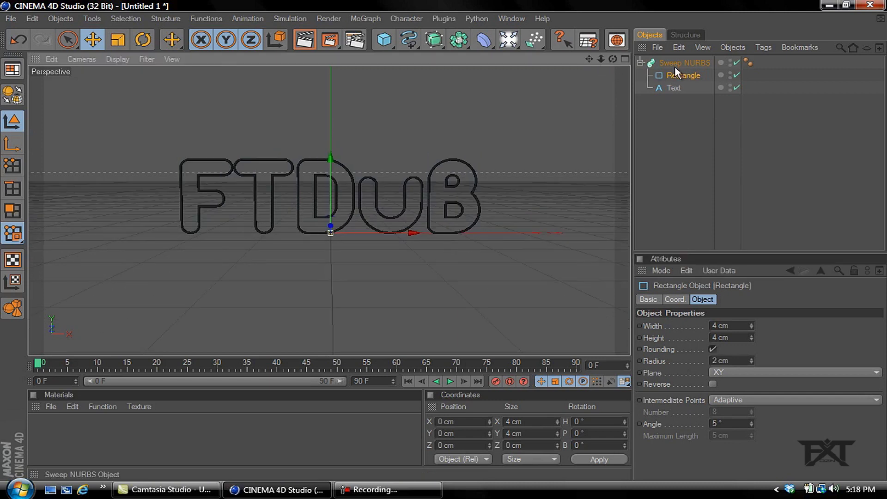
- Set the Sweep NURBS End Growth to 0 % at frame 0
click(686, 64)
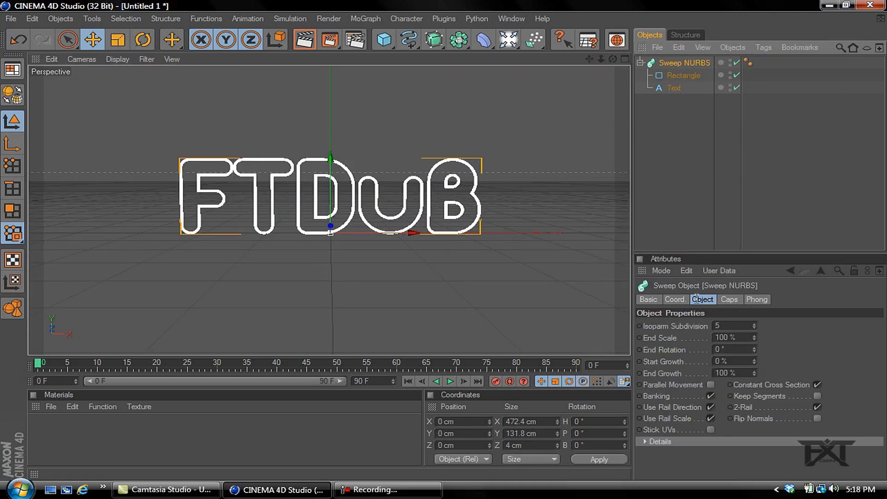
double_click(728, 373)
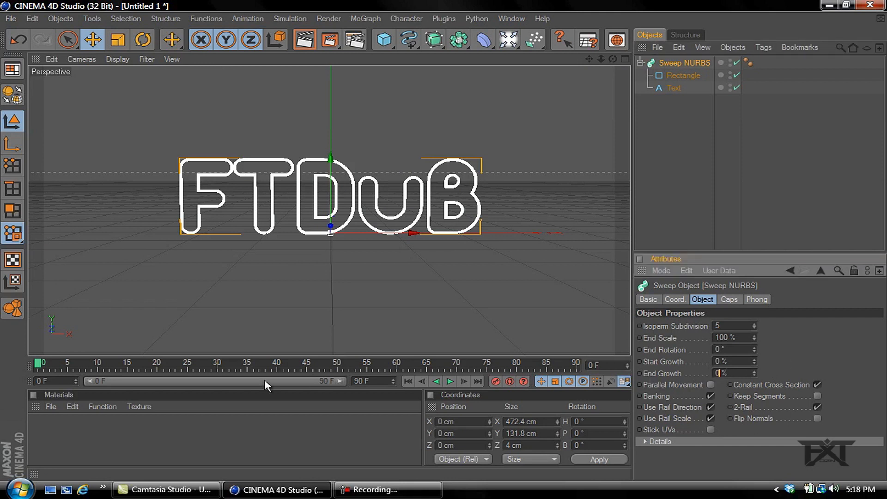
key(Return)
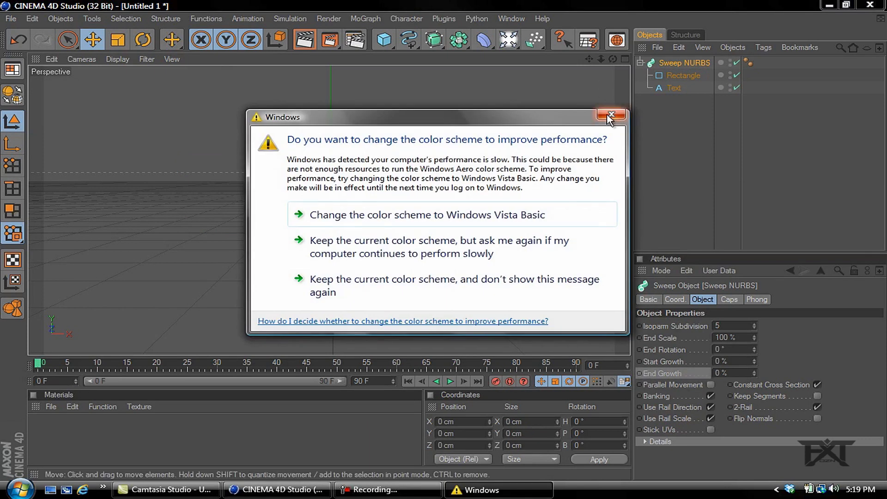
click(607, 115)
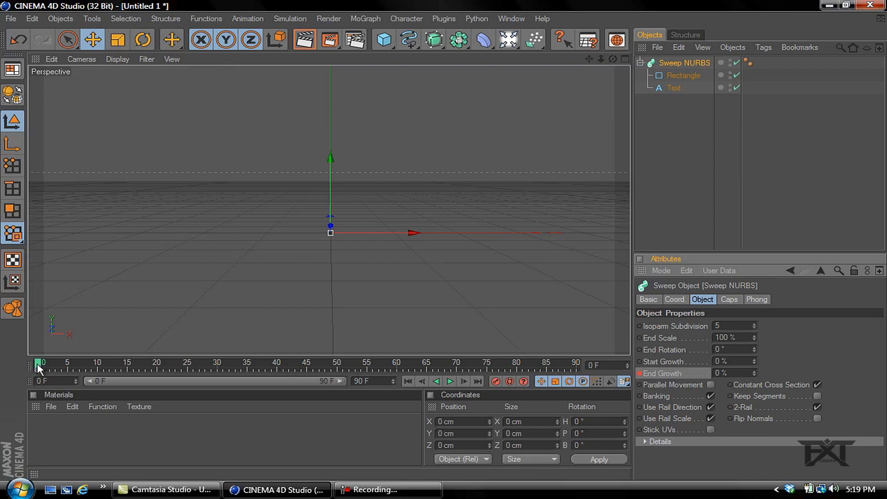
- Keyframe End Growth at 100 % on frame 70 and play back the draw-on
drag(38, 365, 458, 368)
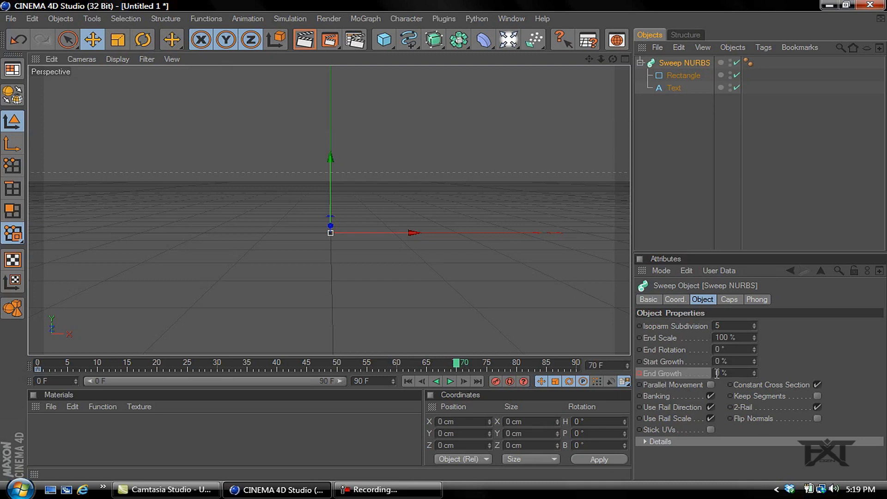
double_click(717, 373)
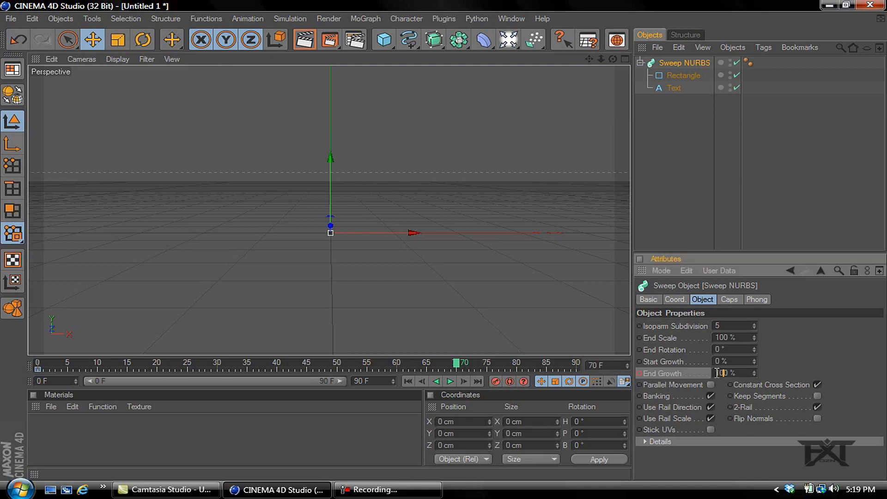
ctrl+click(640, 373)
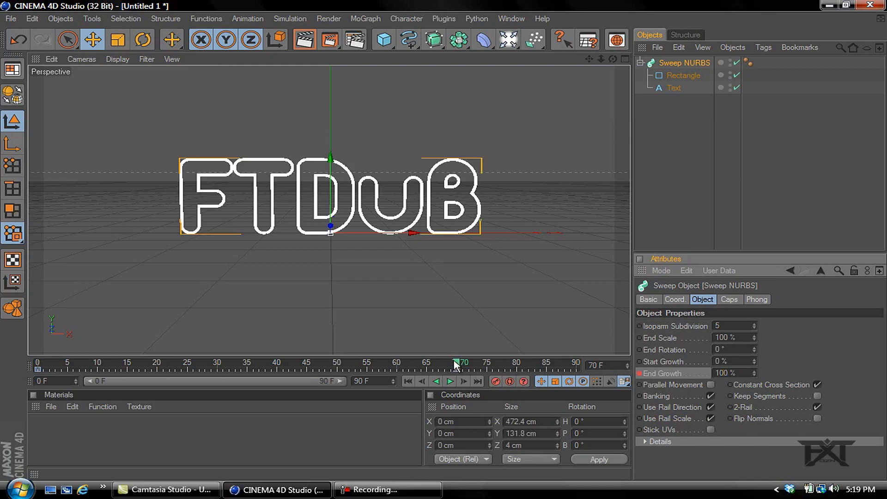
click(619, 237)
click(37, 365)
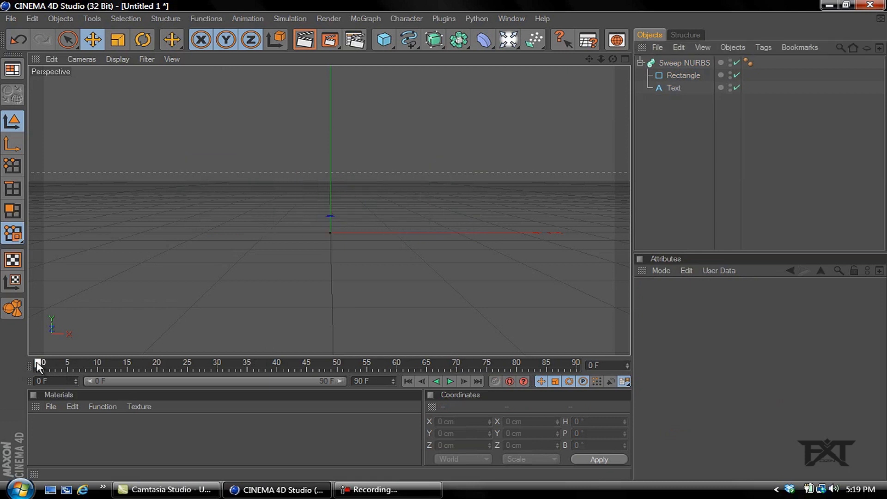
click(450, 381)
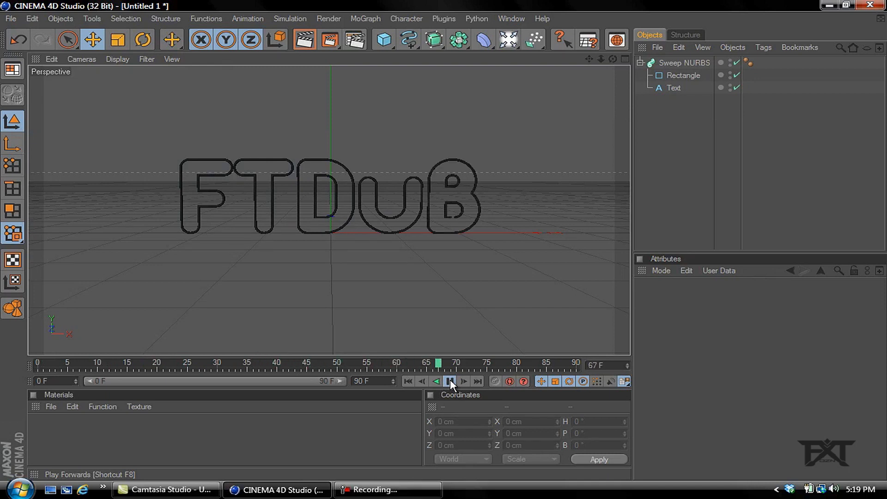
click(450, 381)
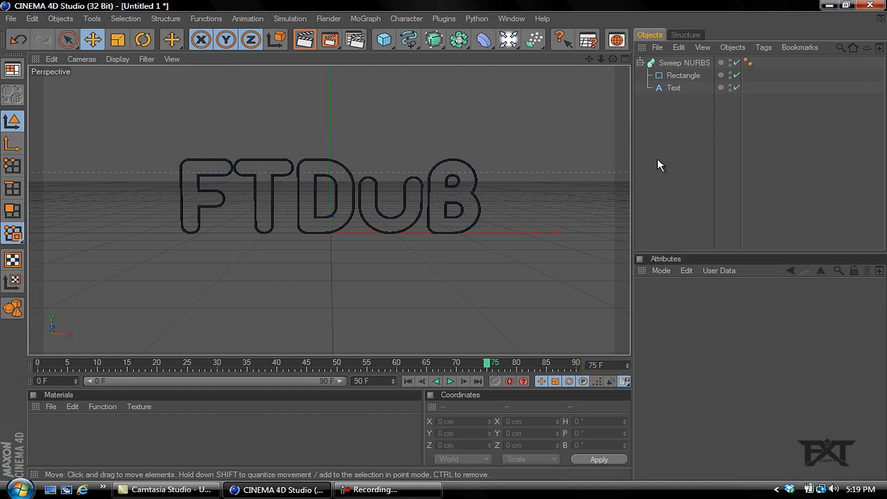
click(640, 63)
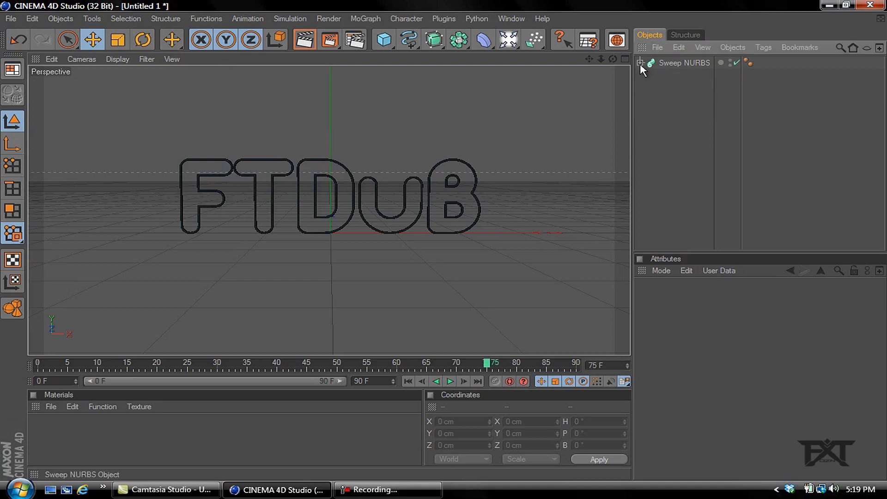
- Add a Helix on the ZY plane with 100 cm start and end radius and 800 cm height
click(408, 41)
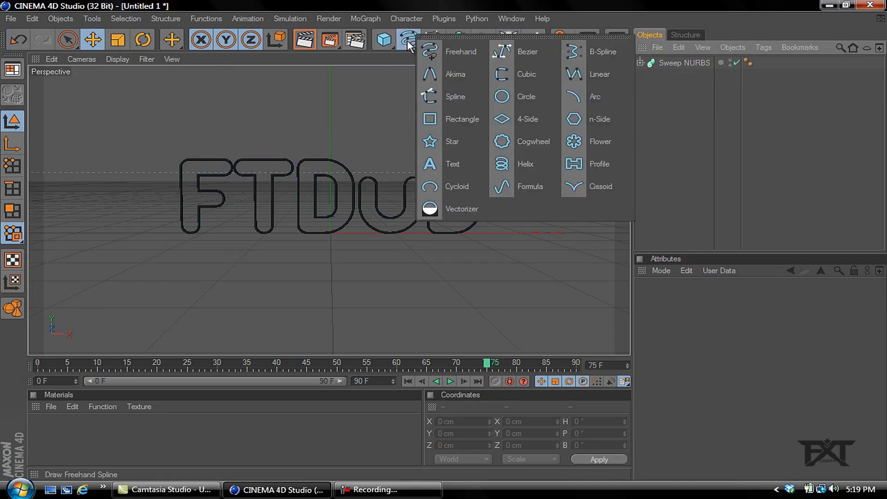
click(525, 163)
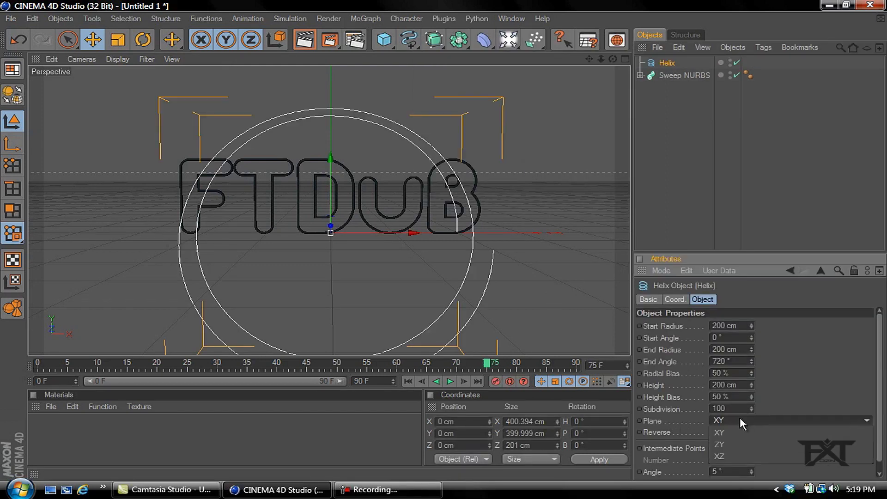
click(738, 420)
click(734, 444)
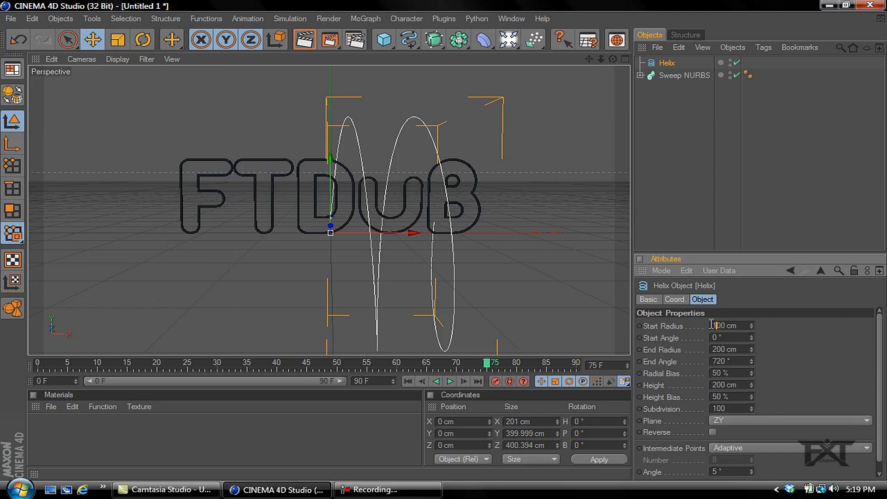
click(718, 350)
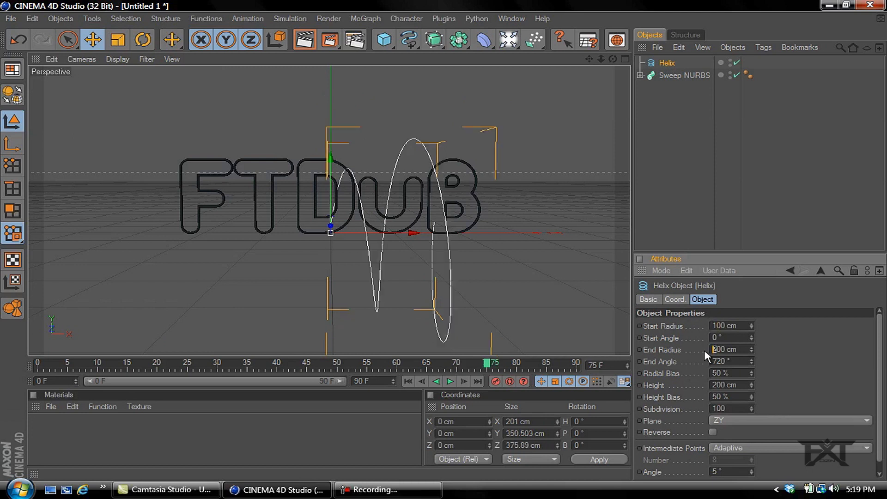
text(1)
click(711, 385)
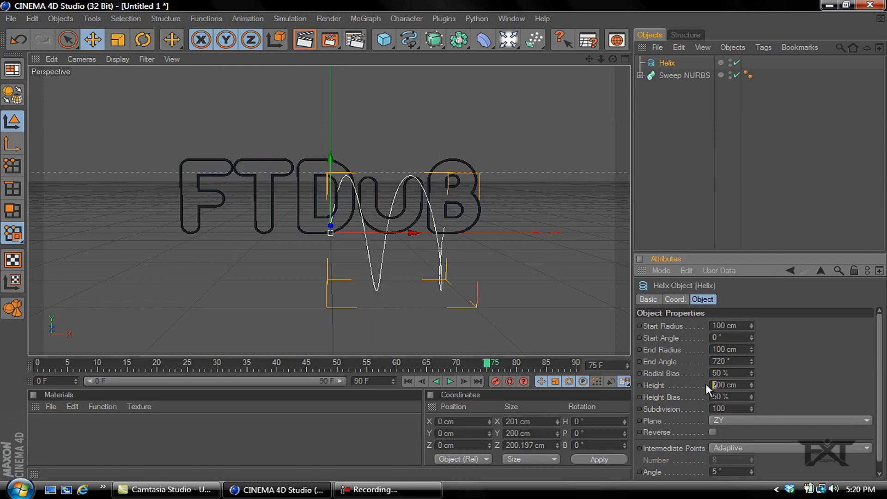
text(8)
key(Return)
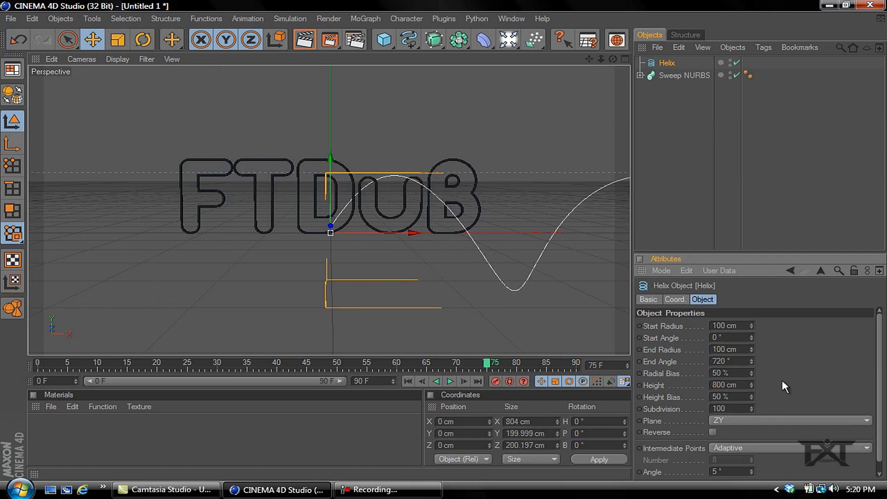
- Move the helix left along X to about -400 cm
mouse_move(416, 233)
mouse_down()
mouse_move(436, 239)
mouse_move(406, 242)
mouse_move(430, 236)
mouse_up()
drag(113, 178, 443, 239)
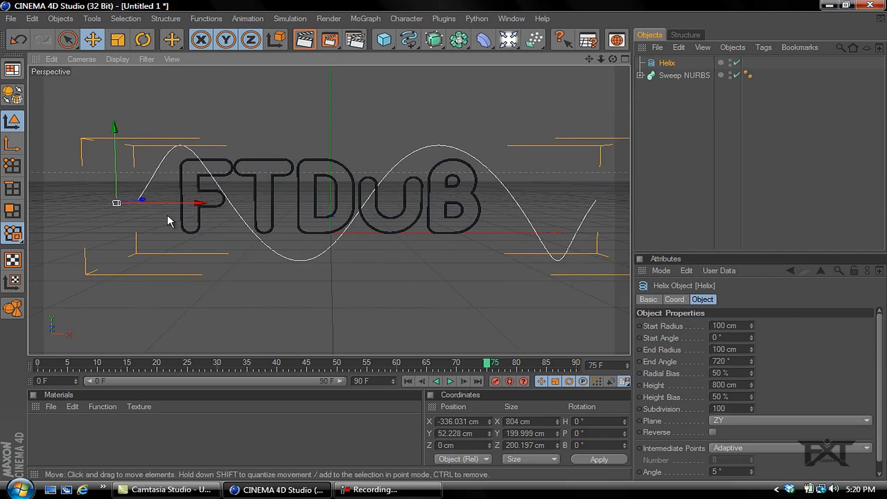
drag(167, 213, 444, 239)
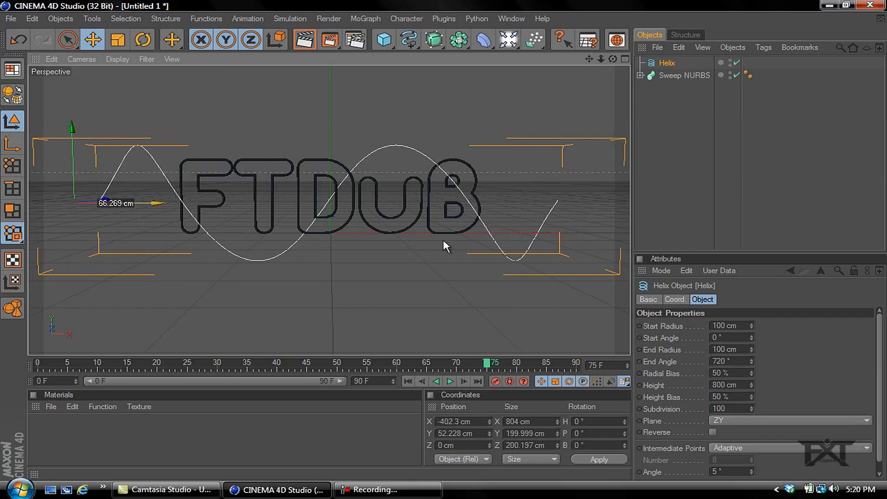
drag(444, 240, 445, 240)
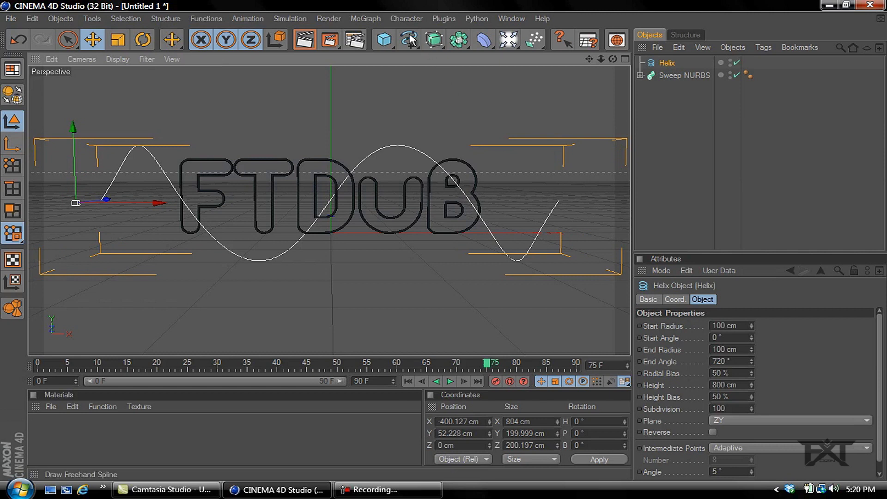
- Add a Circle spline with a 6 cm radius
drag(410, 41, 514, 99)
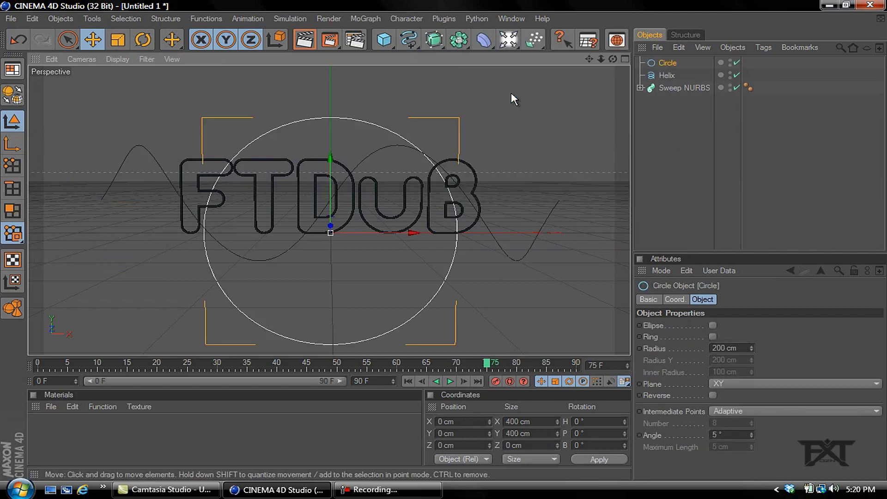
double_click(724, 347)
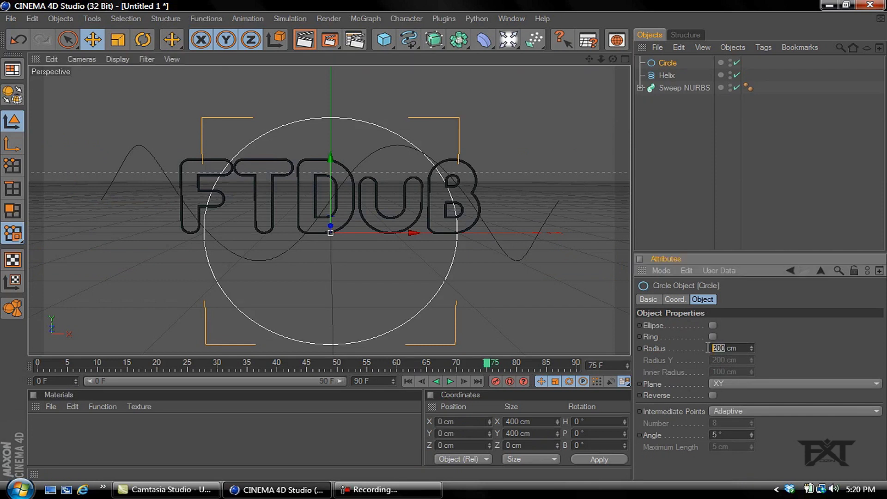
text(6)
key(Return)
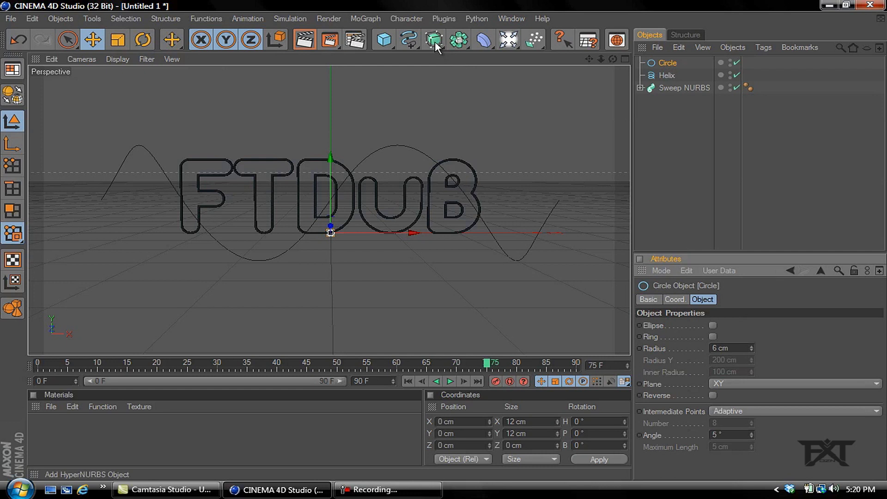
- Add Sweep NURBS.1 with the Helix as path and the Circle as profile
drag(434, 41, 483, 99)
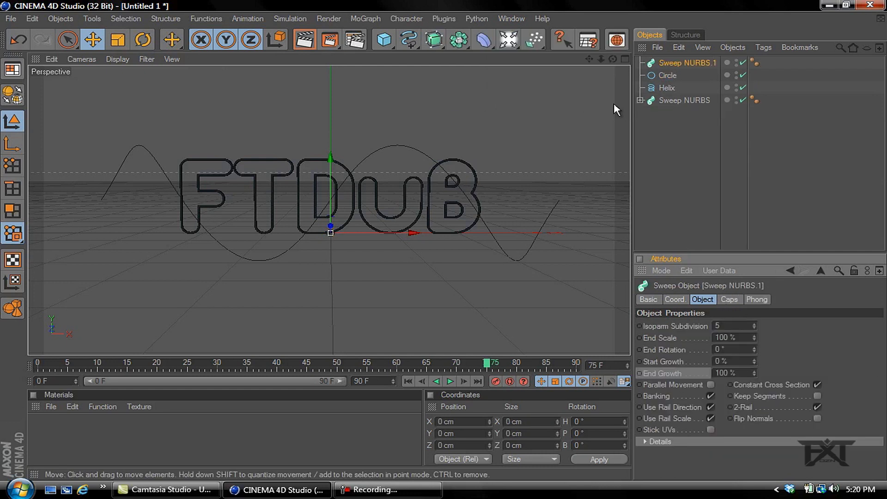
drag(666, 87, 686, 66)
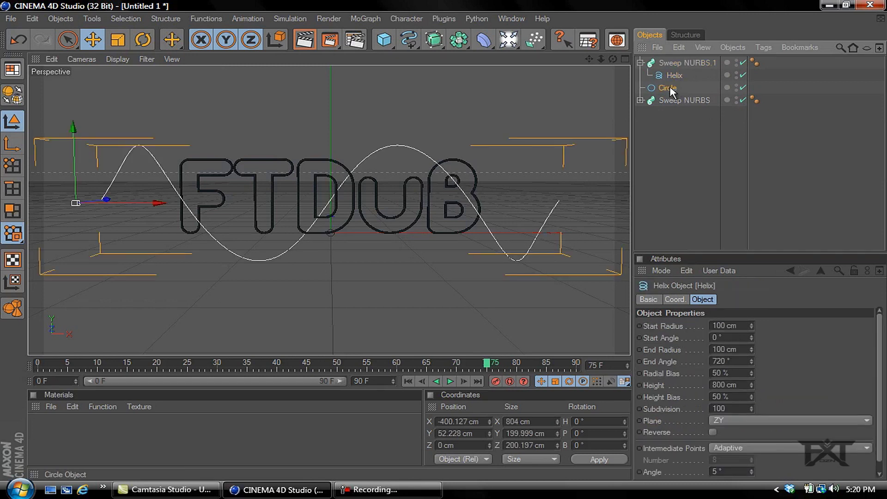
drag(671, 90, 677, 63)
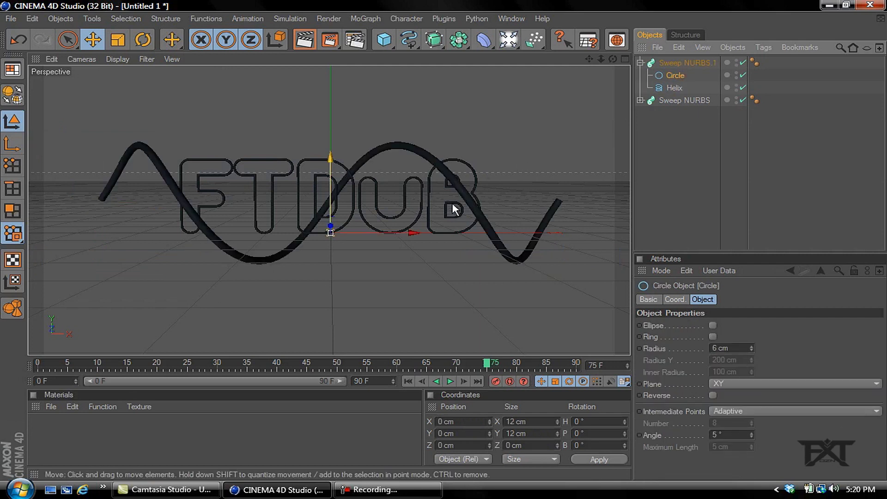
click(679, 64)
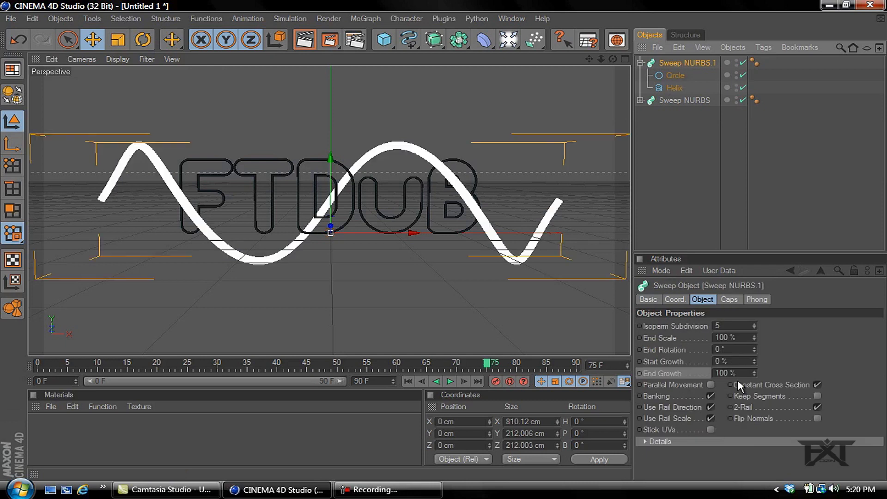
double_click(725, 373)
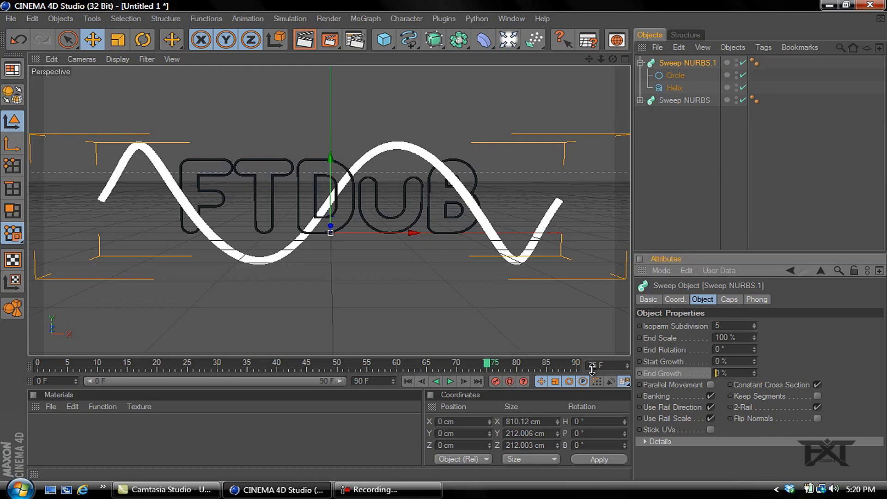
- Keyframe the helix tube's End Growth at frame 20 and at 100 % on frame 70
drag(493, 364, 158, 366)
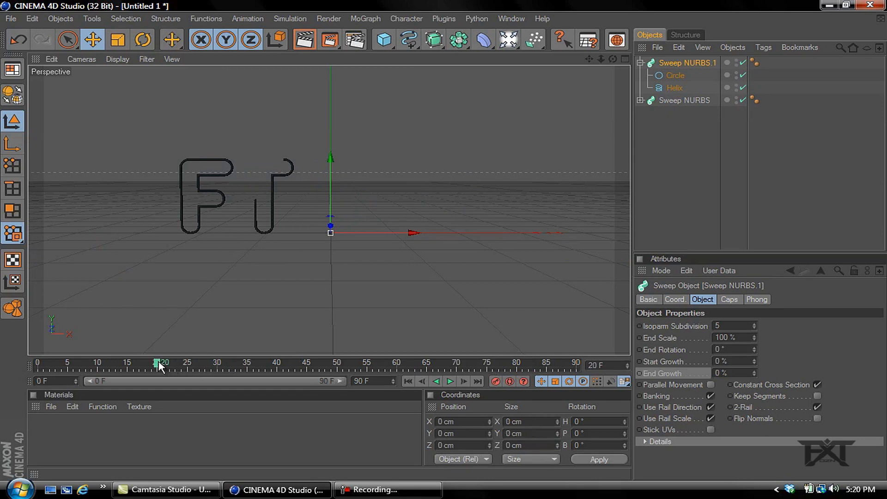
ctrl+click(640, 372)
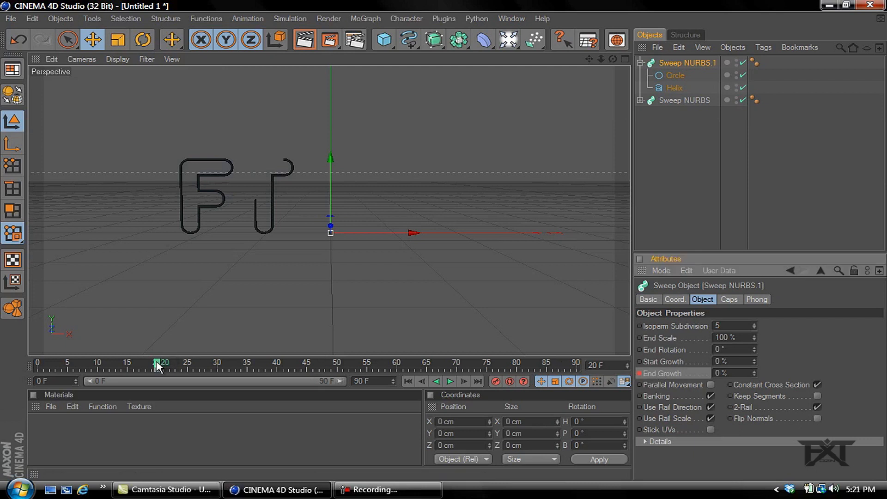
drag(158, 365, 372, 366)
mouse_move(438, 364)
mouse_down()
mouse_move(488, 365)
mouse_move(456, 362)
mouse_up()
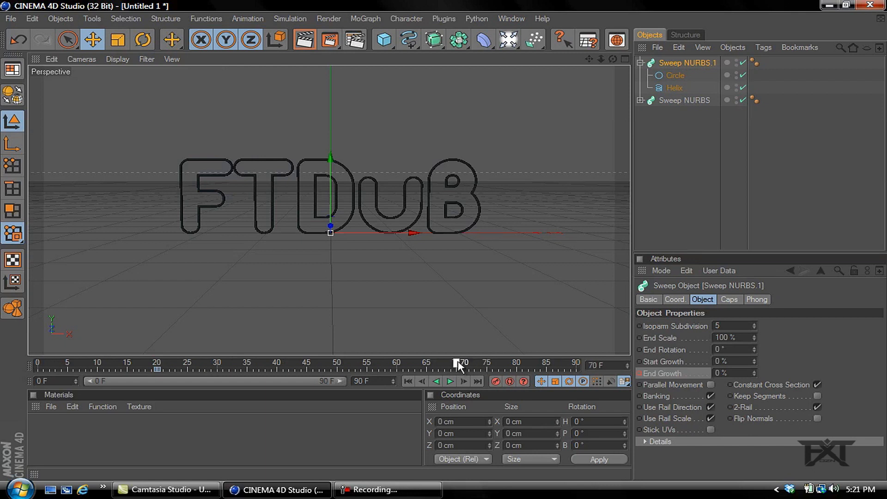
ctrl+click(638, 373)
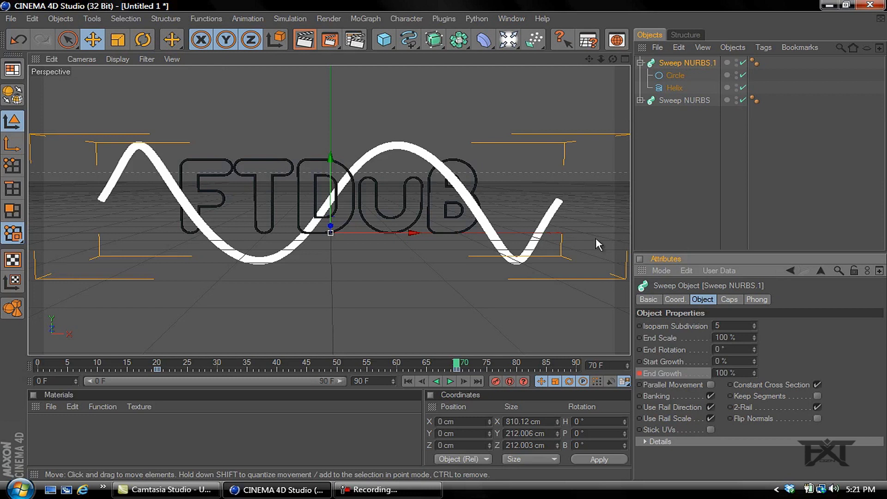
click(695, 202)
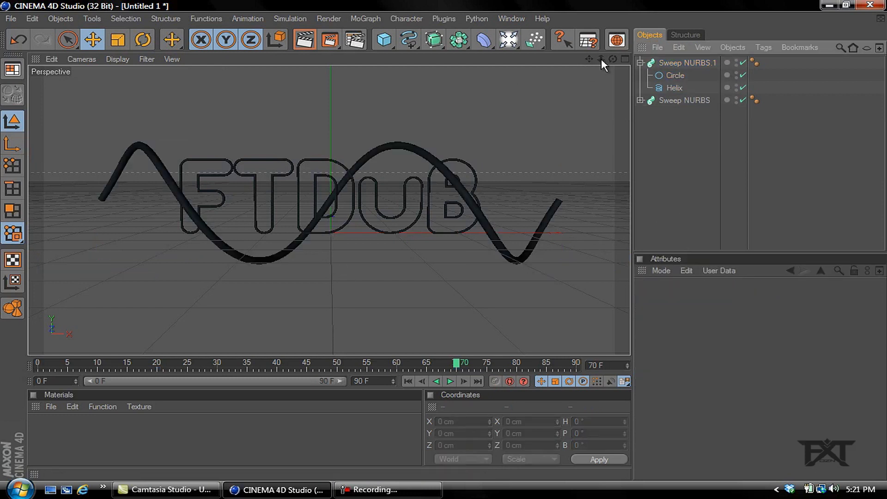
- Copy and paste the helix tube sweep, offsetting the duplicate about -24.8 cm on X
drag(600, 60, 445, 239)
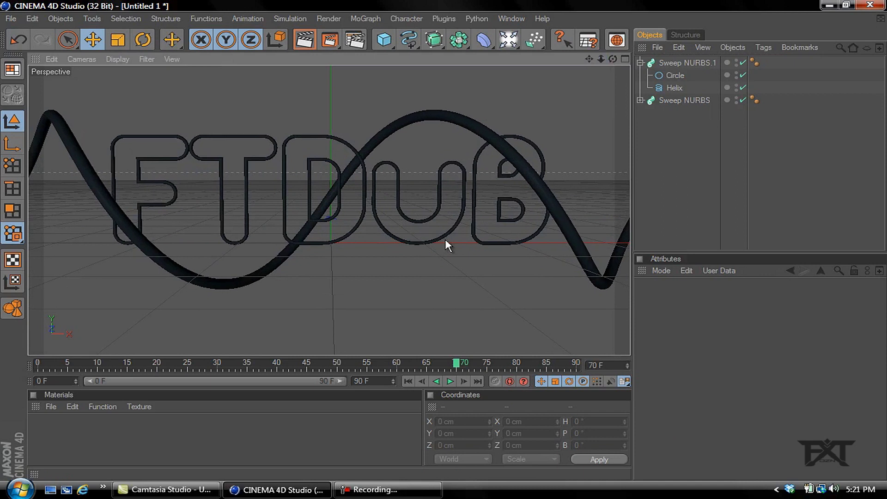
click(640, 63)
click(677, 63)
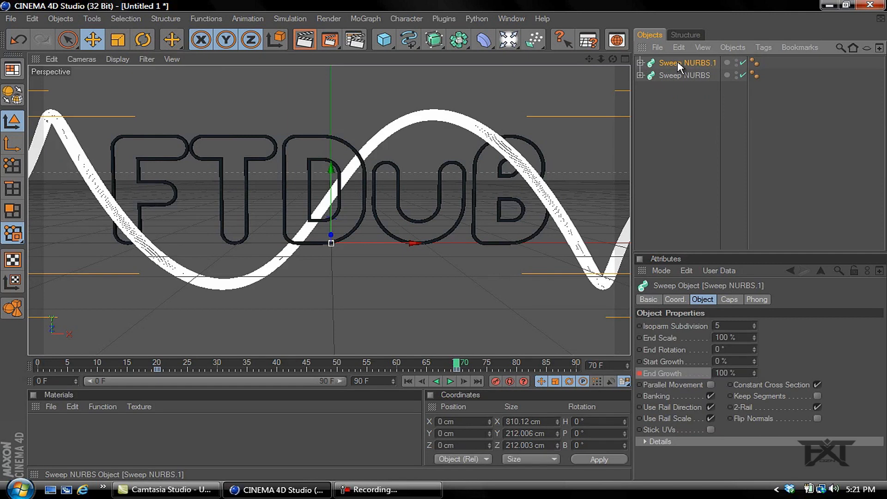
key(ctrl+c)
key(ctrl+v)
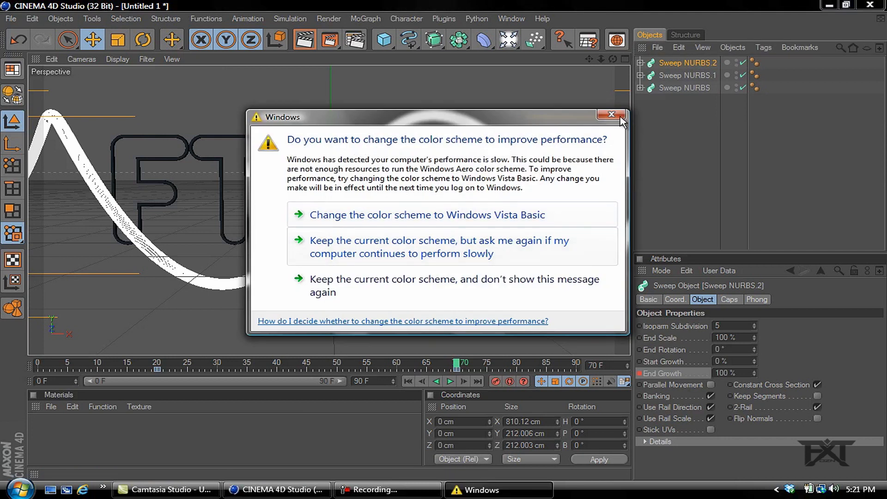
click(619, 119)
drag(416, 243, 446, 246)
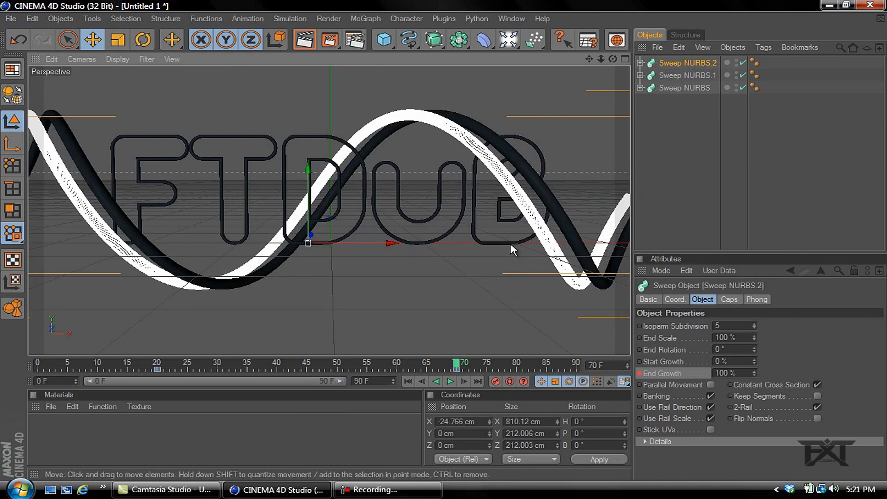
click(702, 180)
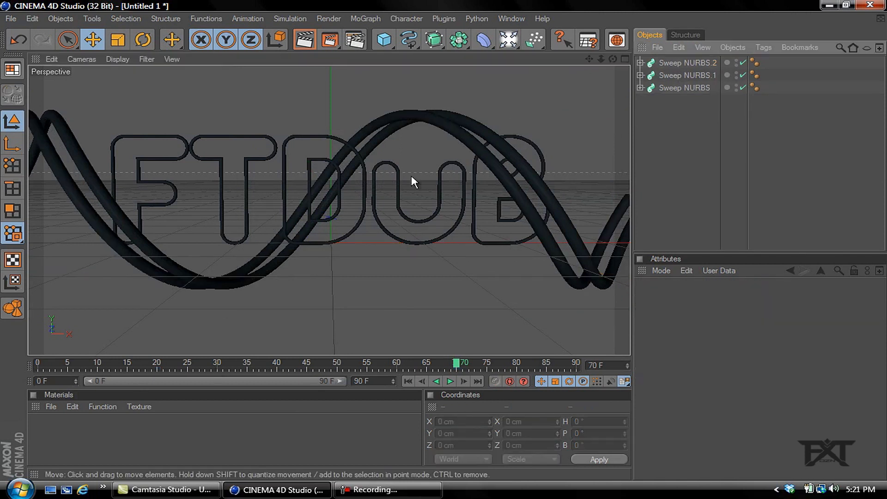
drag(588, 59, 445, 240)
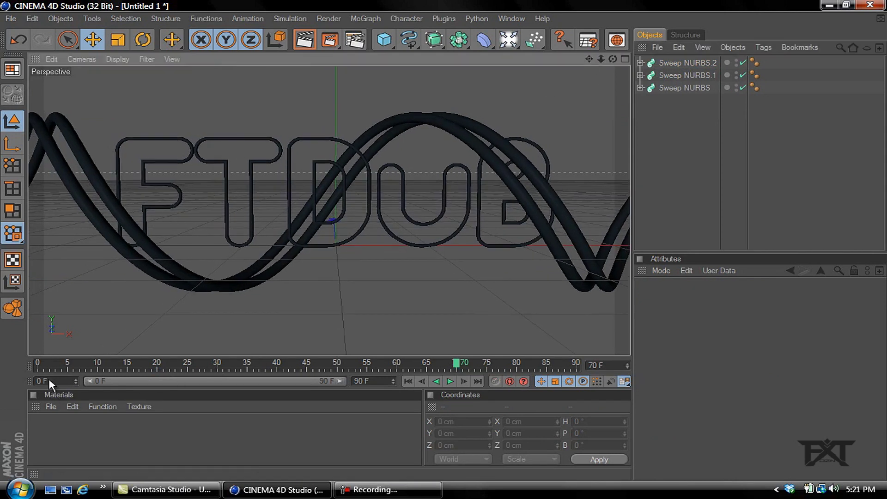
click(37, 366)
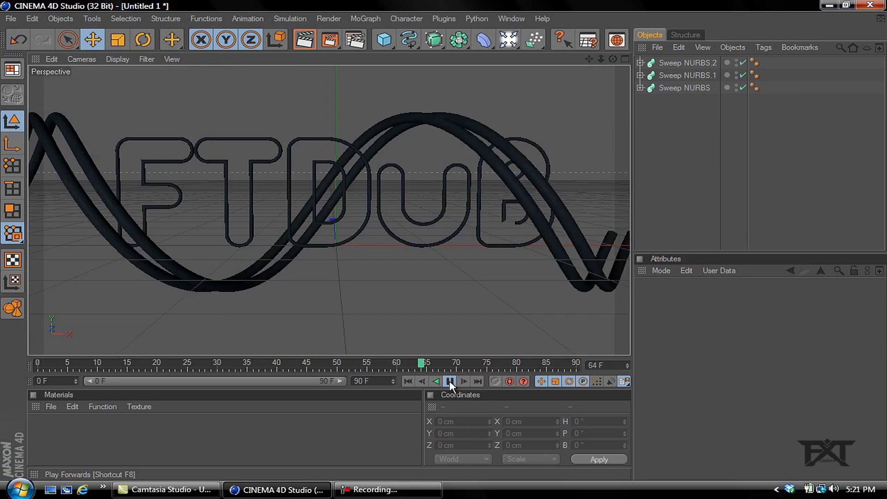
click(450, 380)
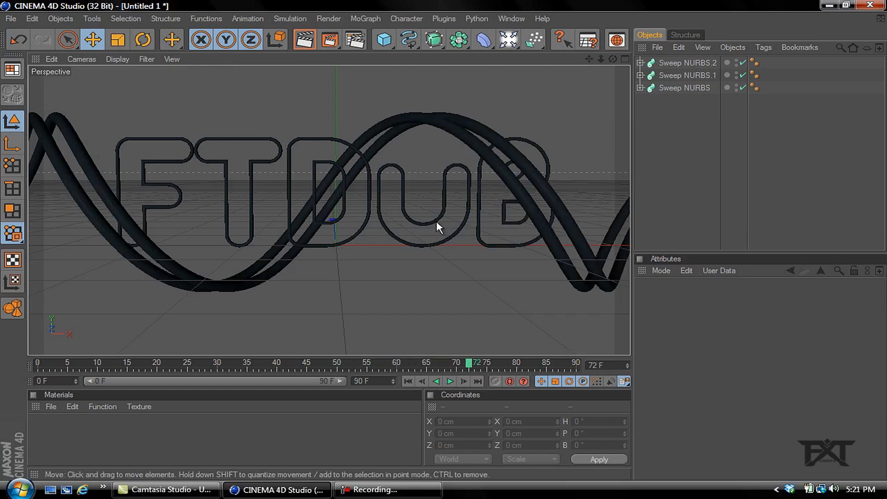
double_click(52, 435)
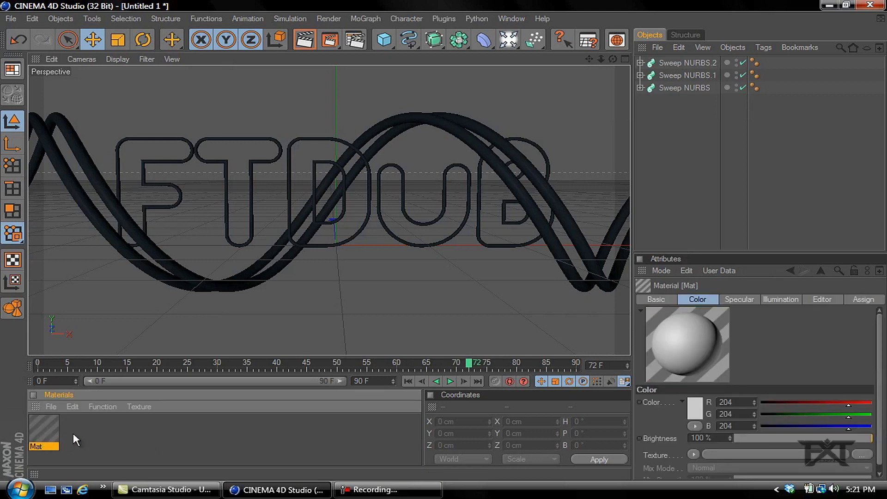
- Create two more materials and make Mat a fully saturated bright blue
double_click(73, 433)
double_click(120, 433)
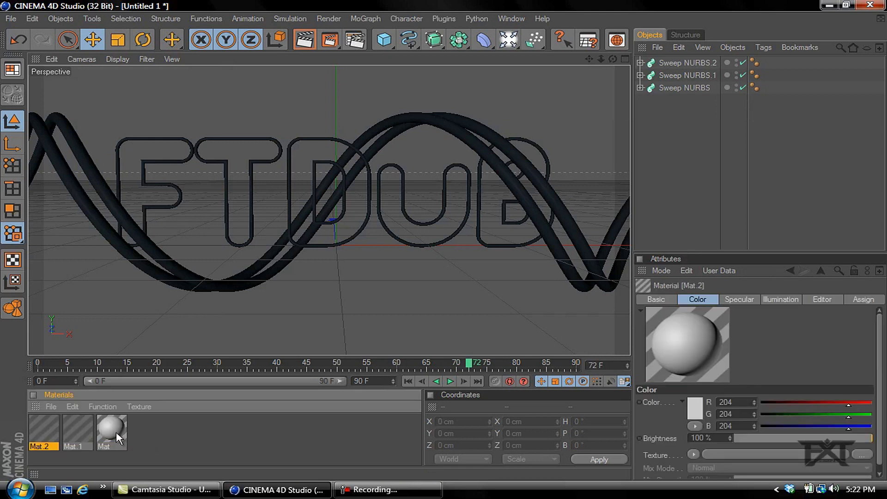
double_click(111, 432)
click(360, 134)
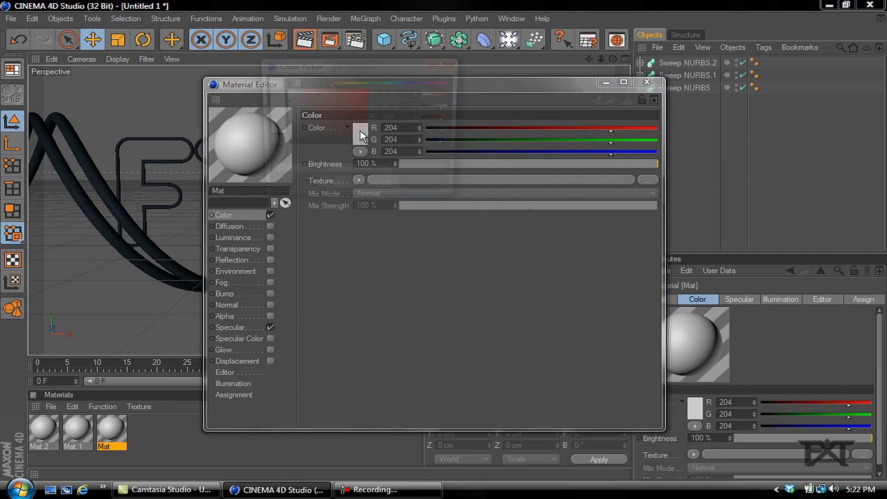
click(409, 83)
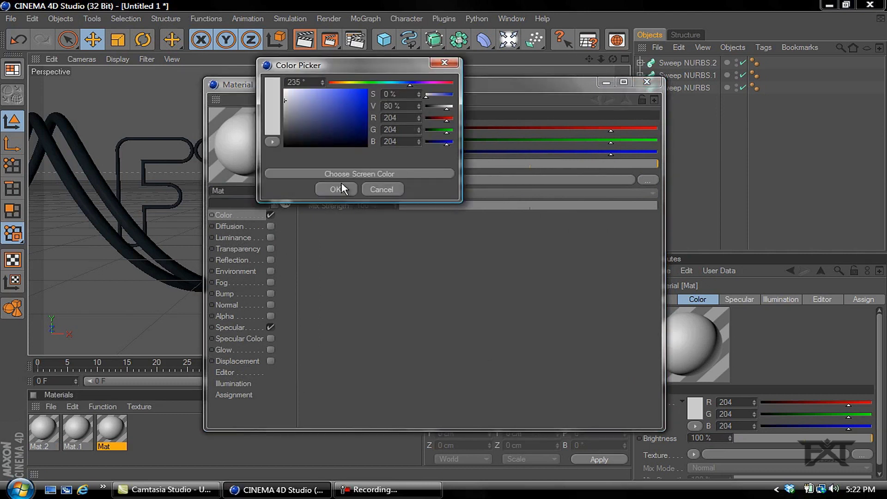
drag(350, 125, 367, 89)
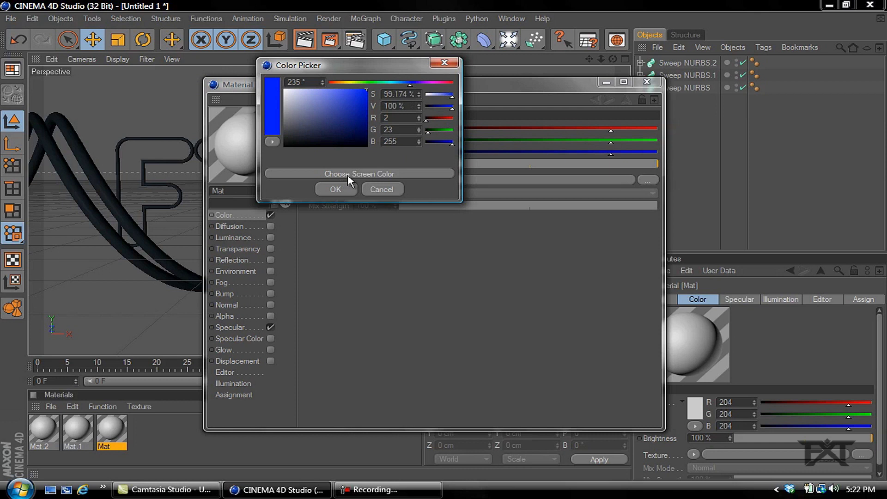
click(341, 190)
click(647, 81)
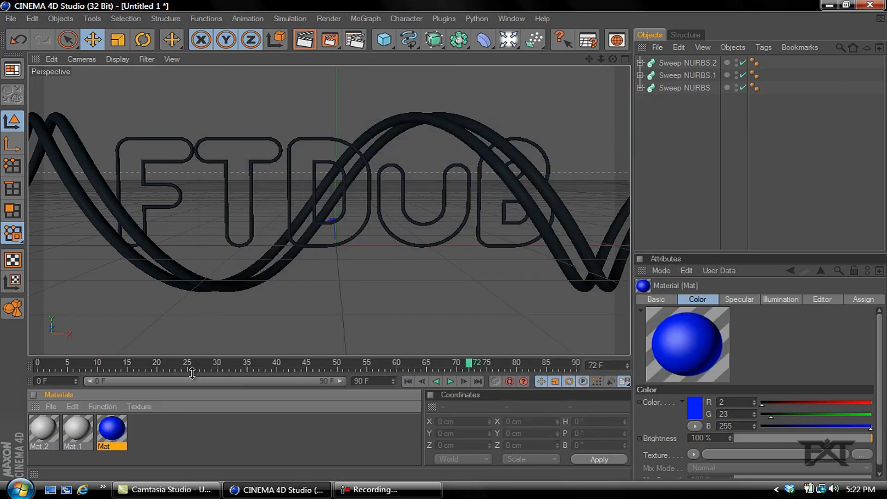
- Make material Mat.1 a fully saturated bright green
double_click(78, 435)
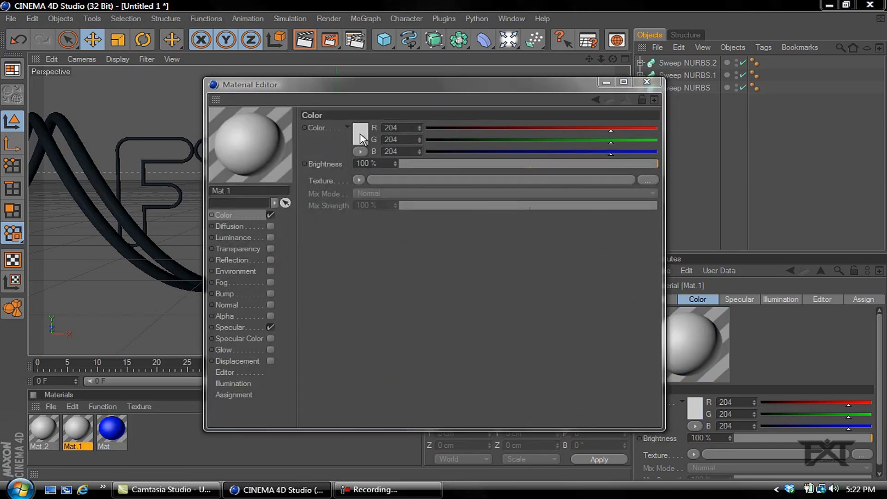
click(360, 134)
click(360, 134)
click(370, 87)
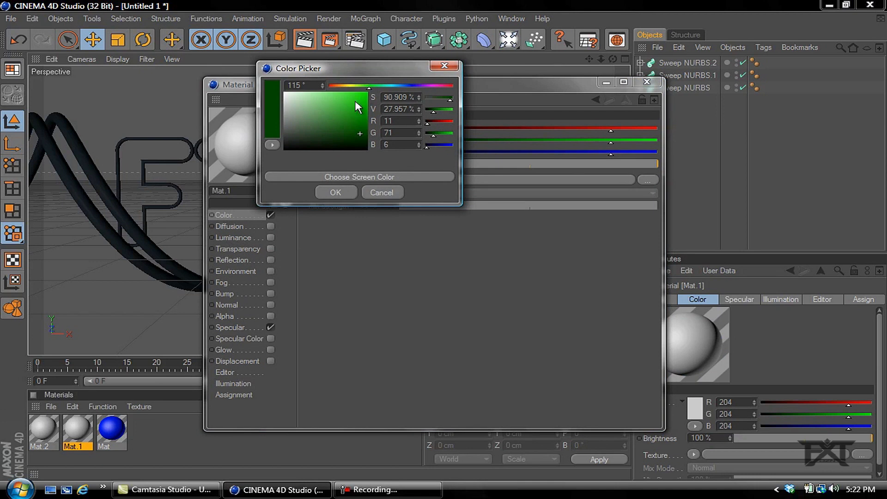
drag(359, 107, 375, 93)
click(336, 191)
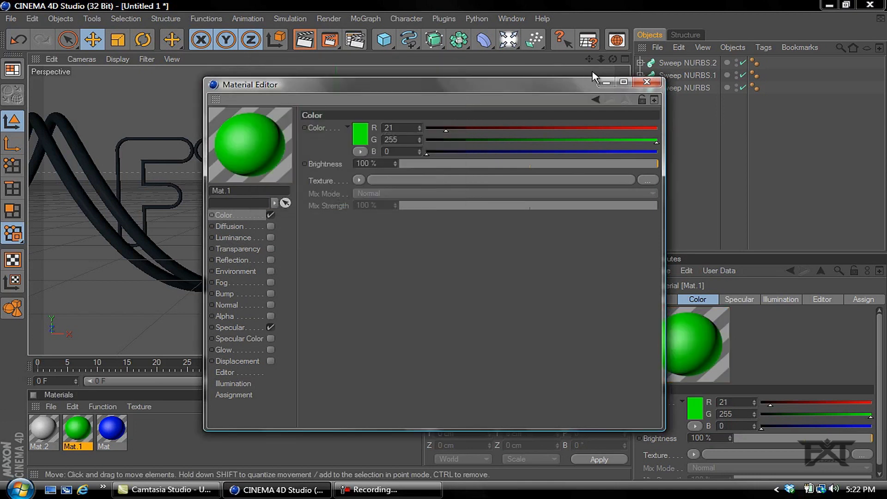
click(647, 82)
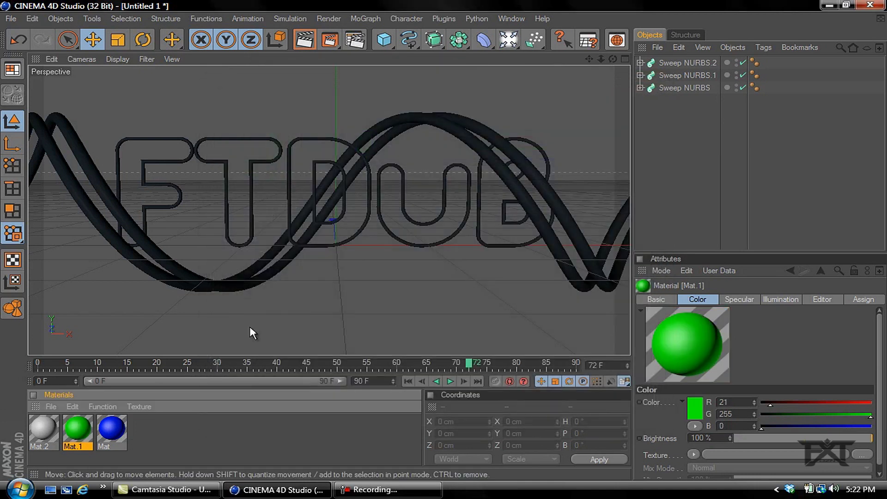
- Make material Mat.2 pure red
double_click(48, 430)
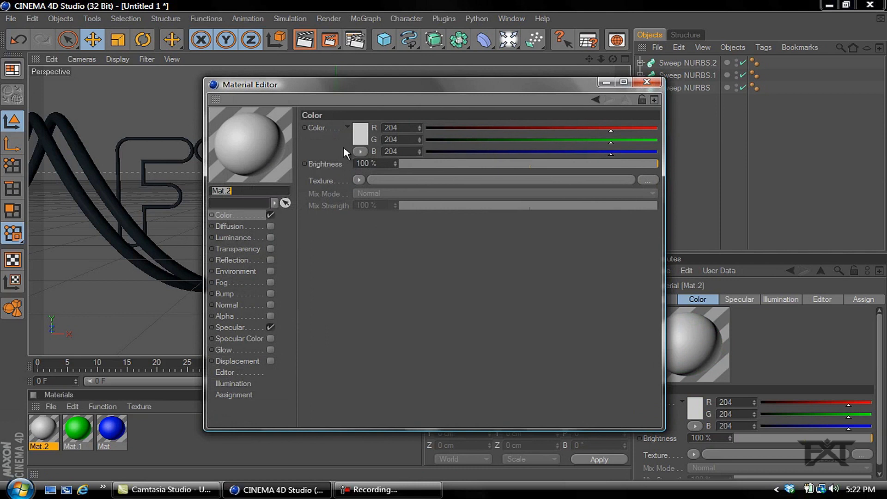
click(358, 134)
click(363, 94)
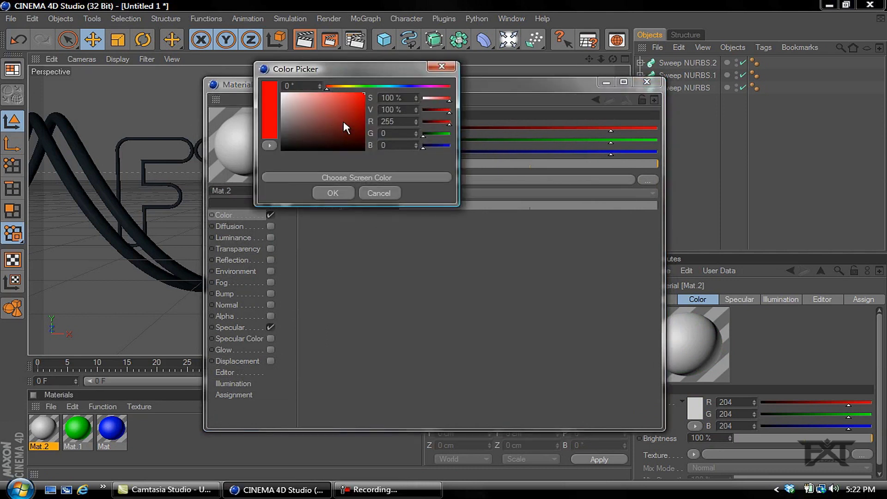
click(333, 193)
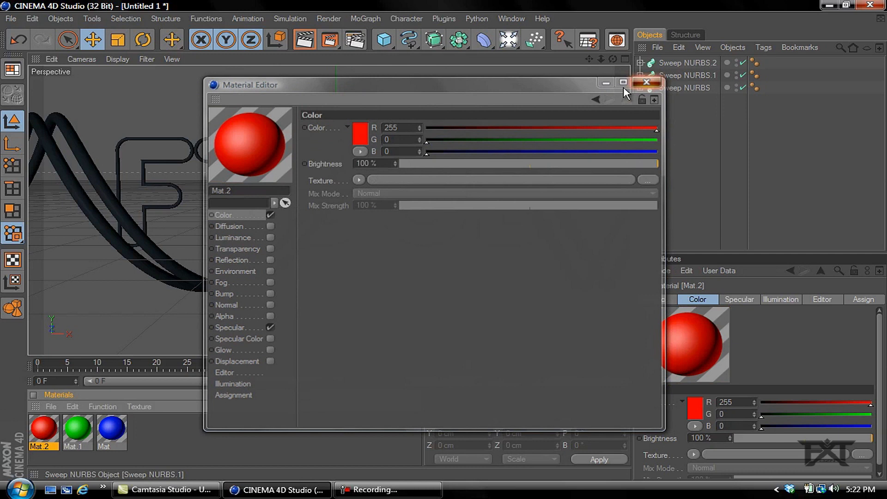
click(645, 82)
- Assign red Mat.2 to Sweep NURBS, green Mat.1 to Sweep NURBS.1, and blue Mat to Sweep NURBS.2
drag(415, 192, 682, 88)
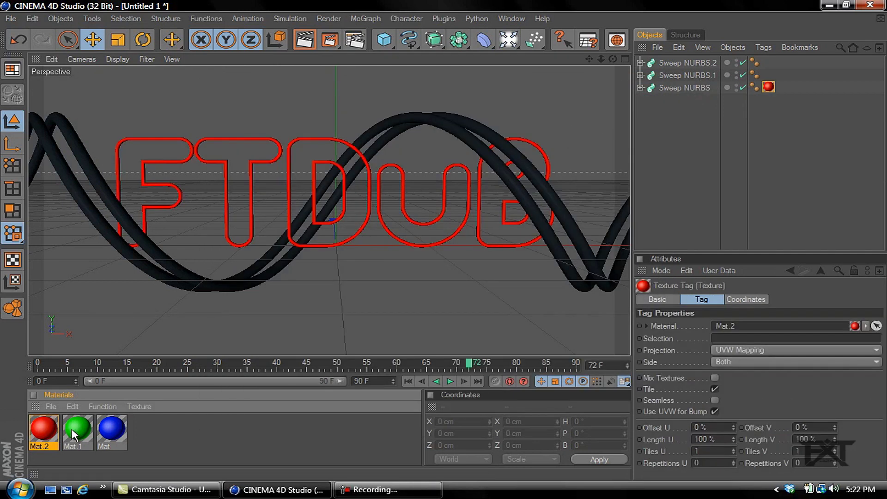
drag(444, 171, 690, 76)
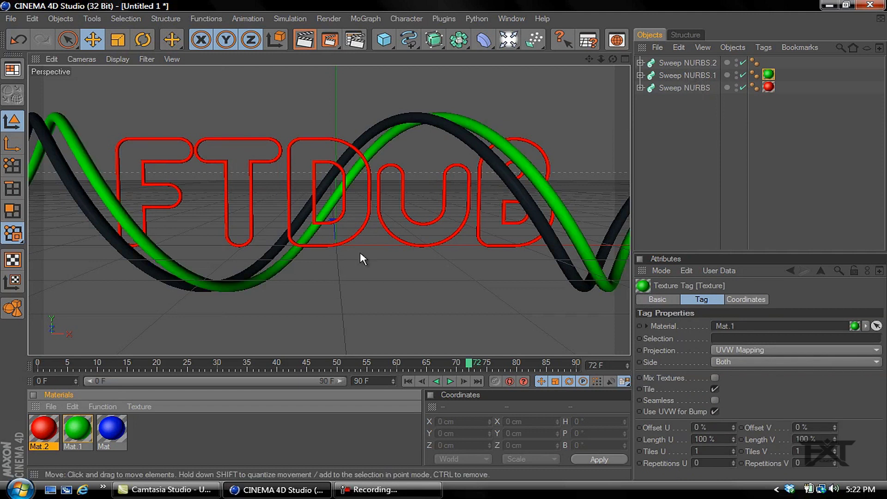
drag(126, 426, 699, 65)
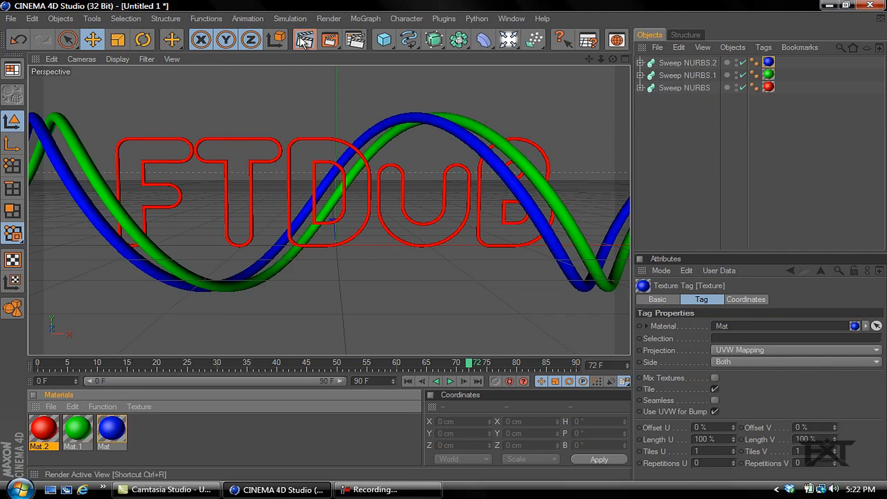
- Render the active perspective view with Ctrl+R to preview the coloured text and tubes
key(ctrl+r)
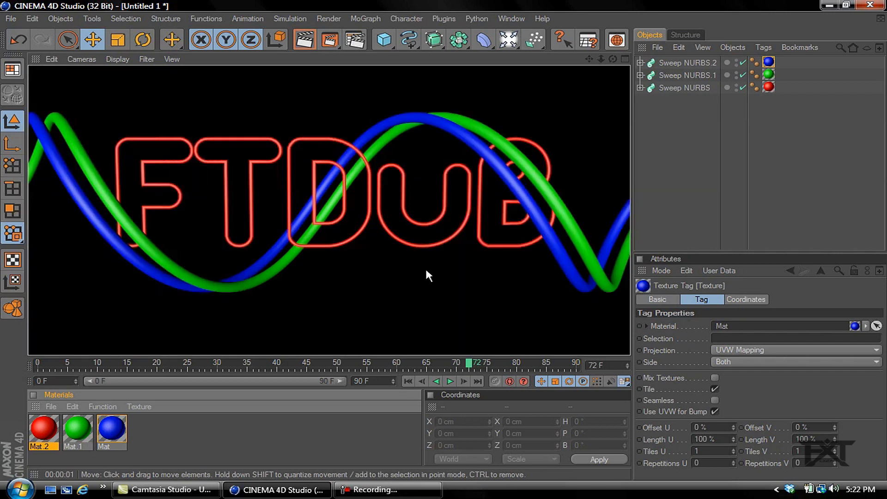